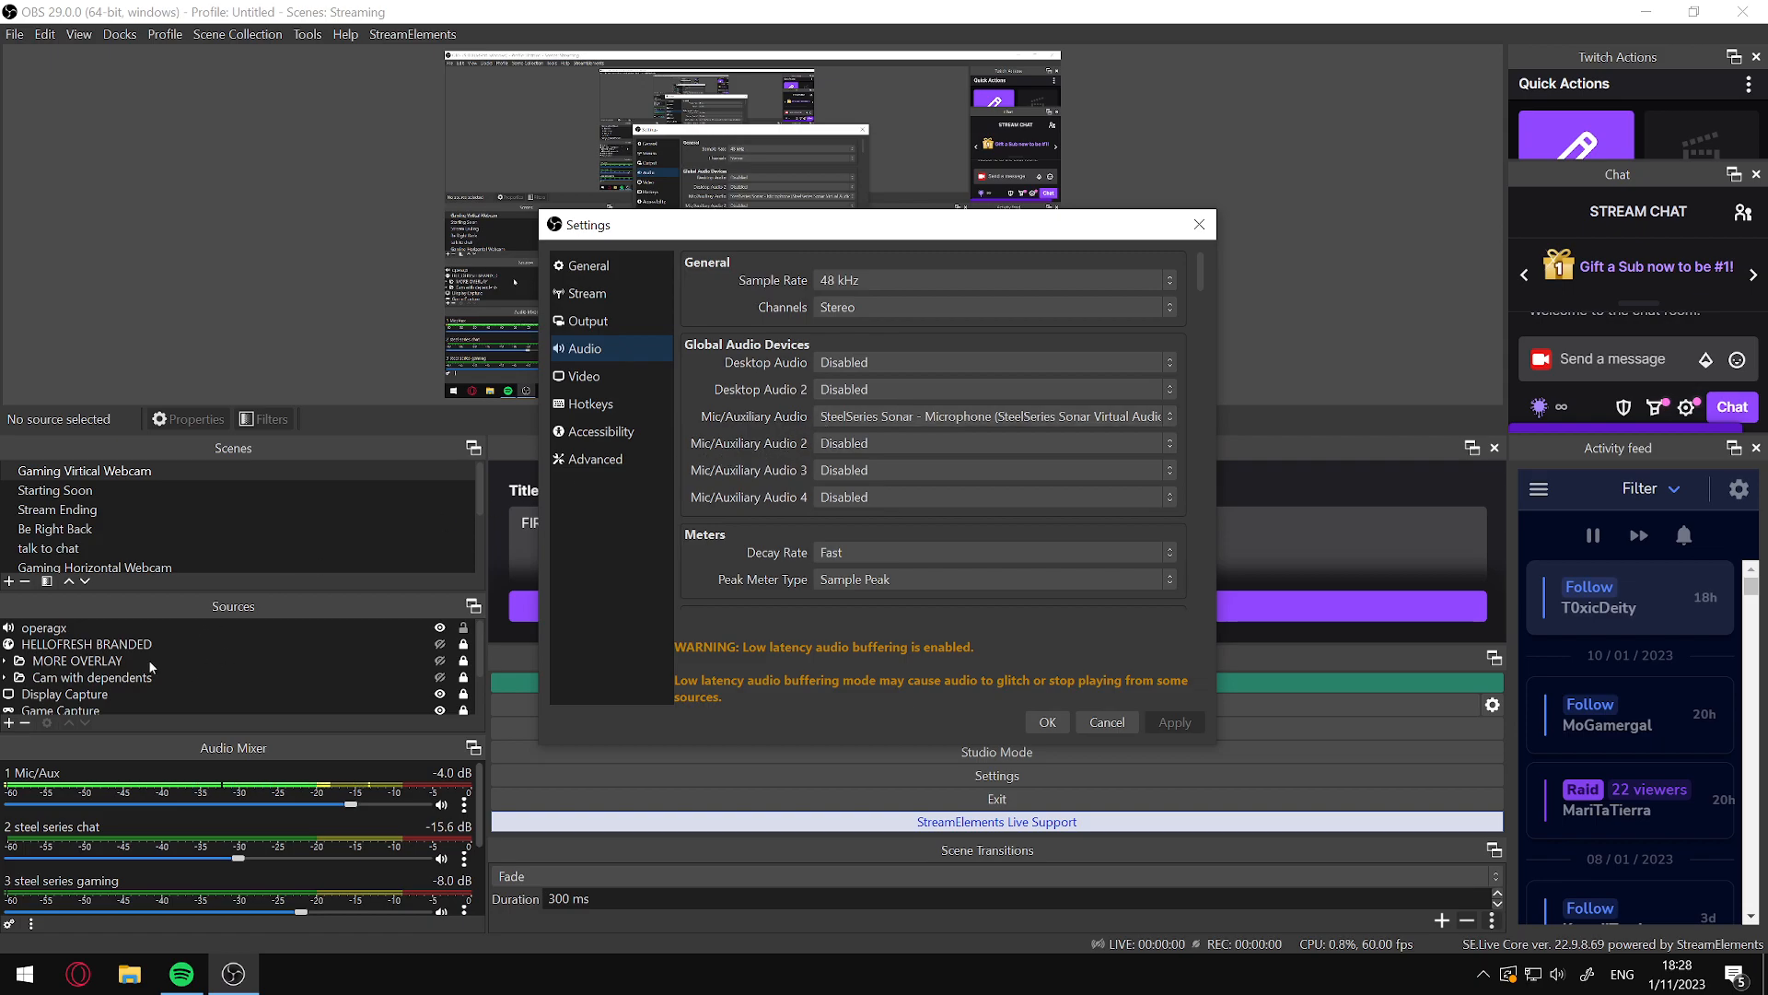
# - Browse the Audio, Output and Stream settings pages, including the Output streaming, recording, audio and replay buffer tabs
pyautogui.scroll(-1, 762, 542)
pyautogui.scroll(-2, 762, 542)
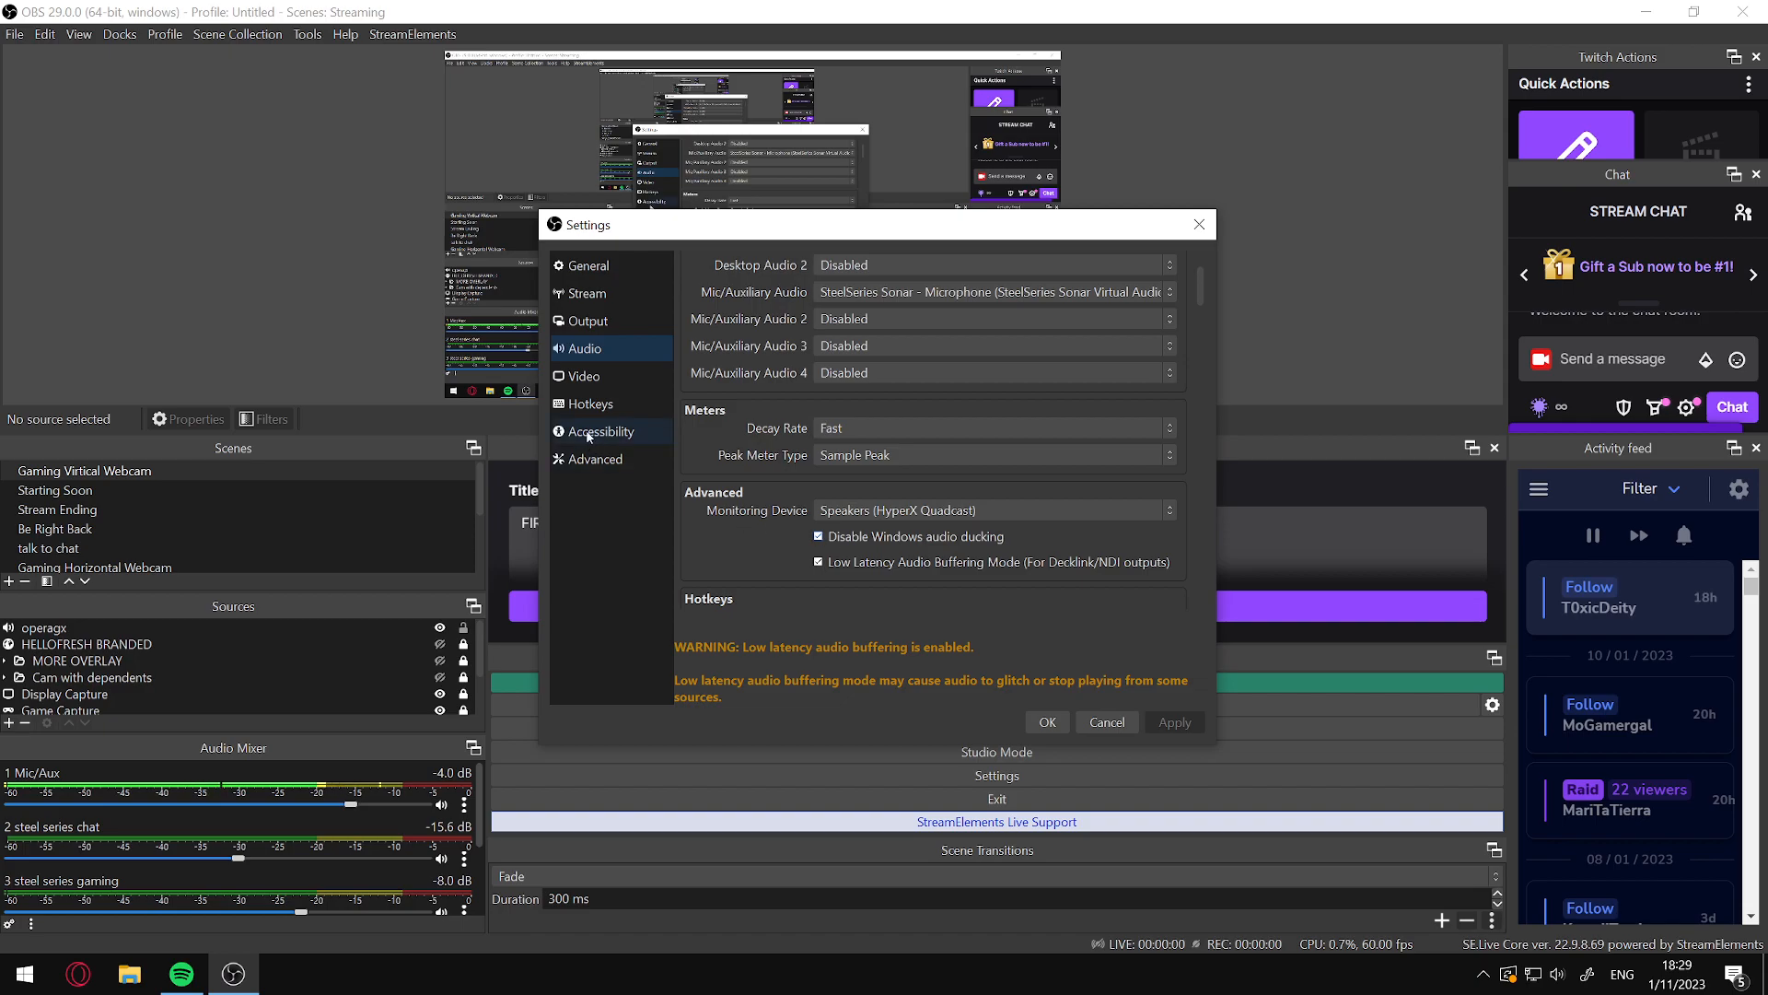
pyautogui.click(603, 321)
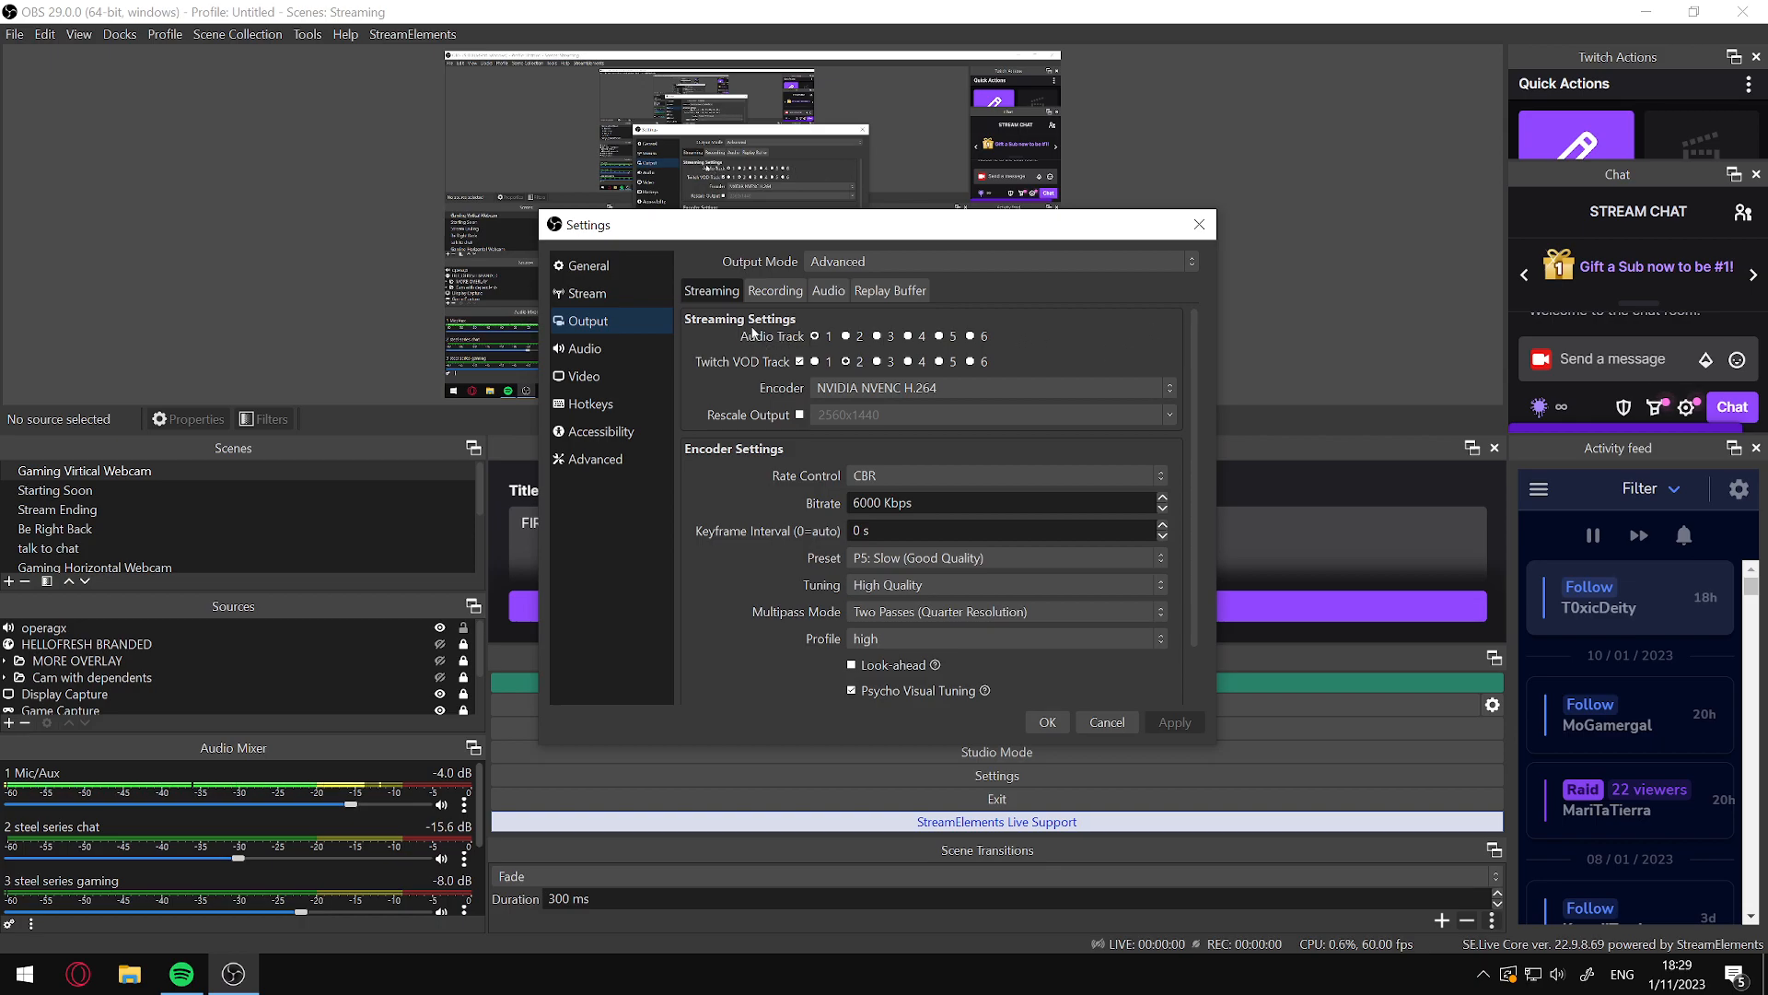
pyautogui.click(828, 290)
pyautogui.click(711, 290)
pyautogui.scroll(-2, 781, 496)
pyautogui.scroll(2, 781, 495)
pyautogui.click(776, 291)
pyautogui.click(828, 291)
pyautogui.click(889, 291)
pyautogui.click(711, 291)
pyautogui.click(600, 299)
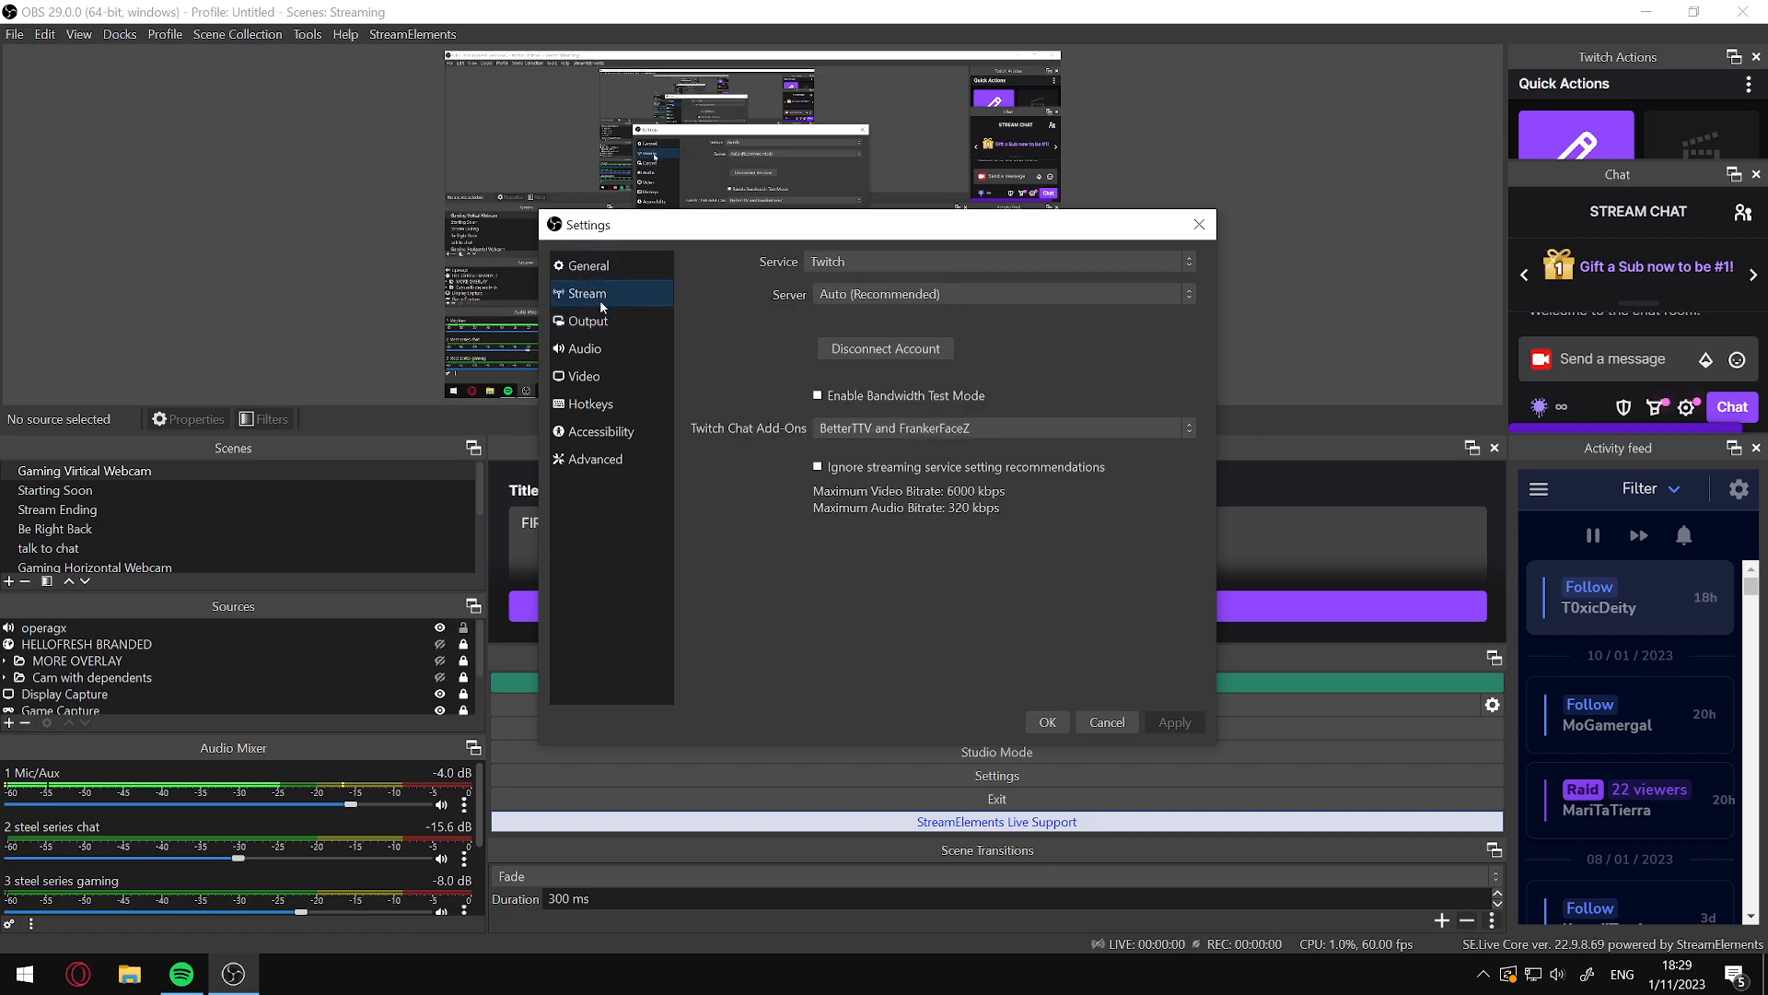
pyautogui.click(603, 321)
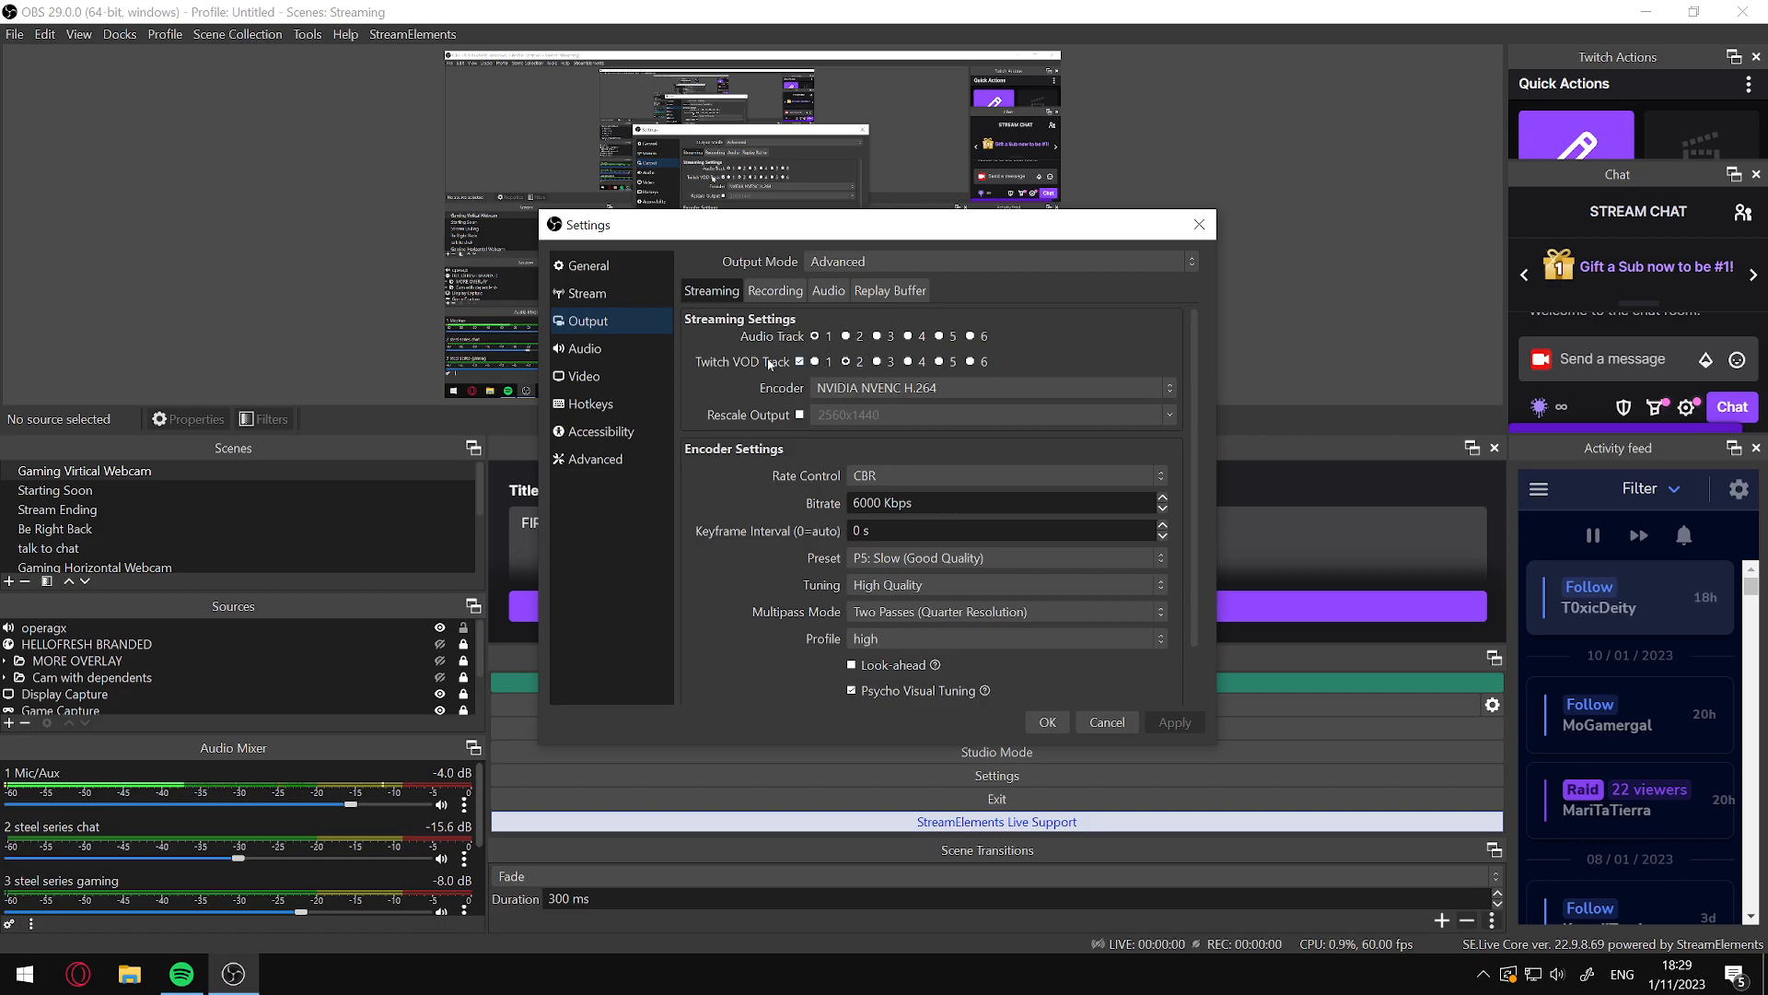
# - Set the Twitch VOD track to 2, review the other settings pages, and save the settings
pyautogui.click(847, 362)
pyautogui.click(588, 348)
pyautogui.click(603, 376)
pyautogui.click(620, 402)
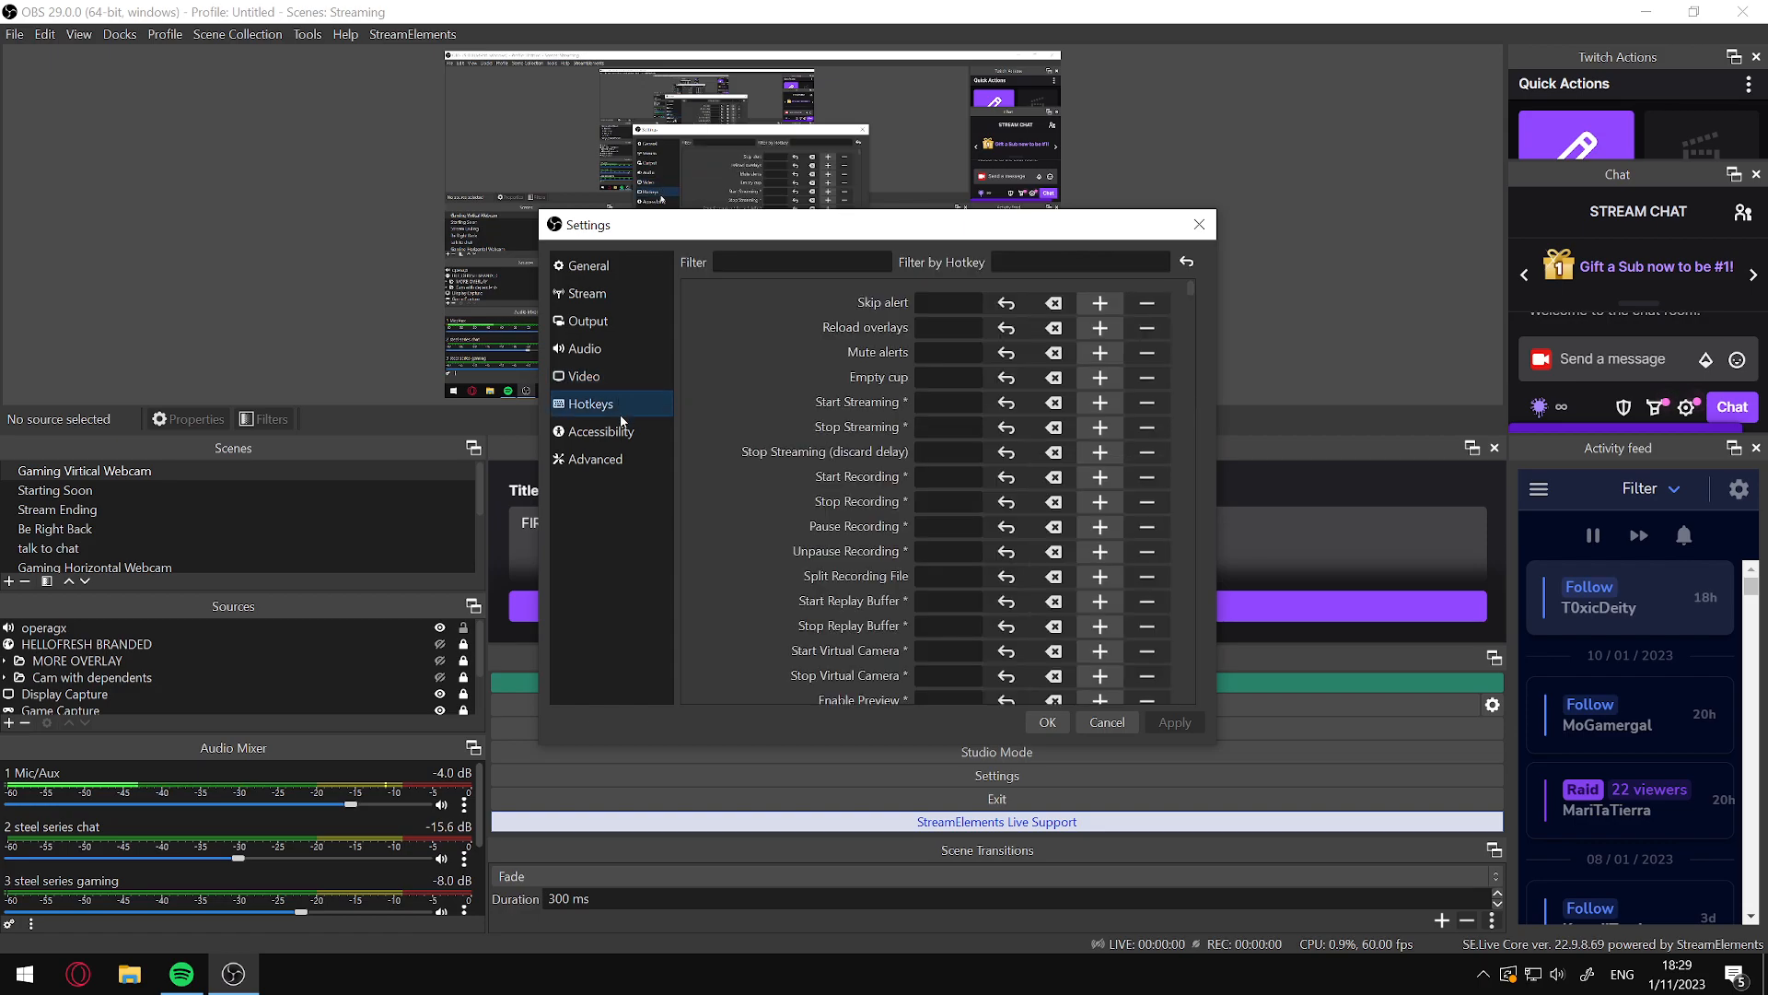
pyautogui.click(603, 431)
pyautogui.click(611, 350)
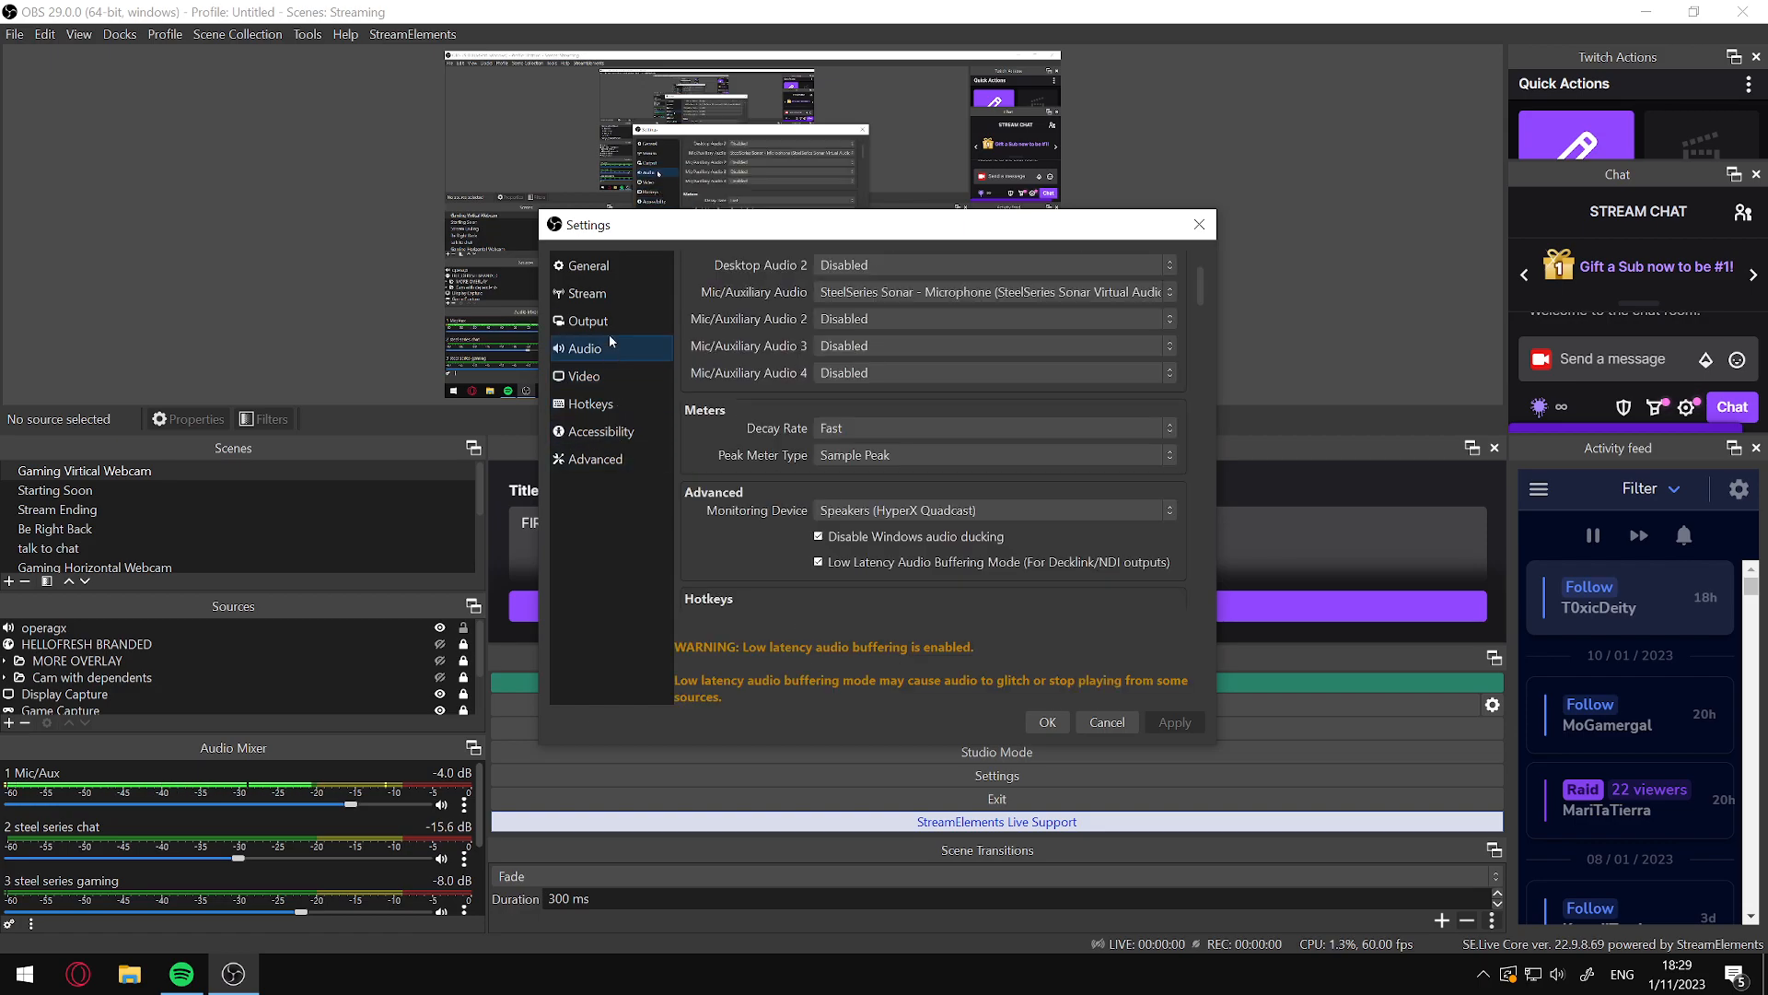
pyautogui.click(608, 322)
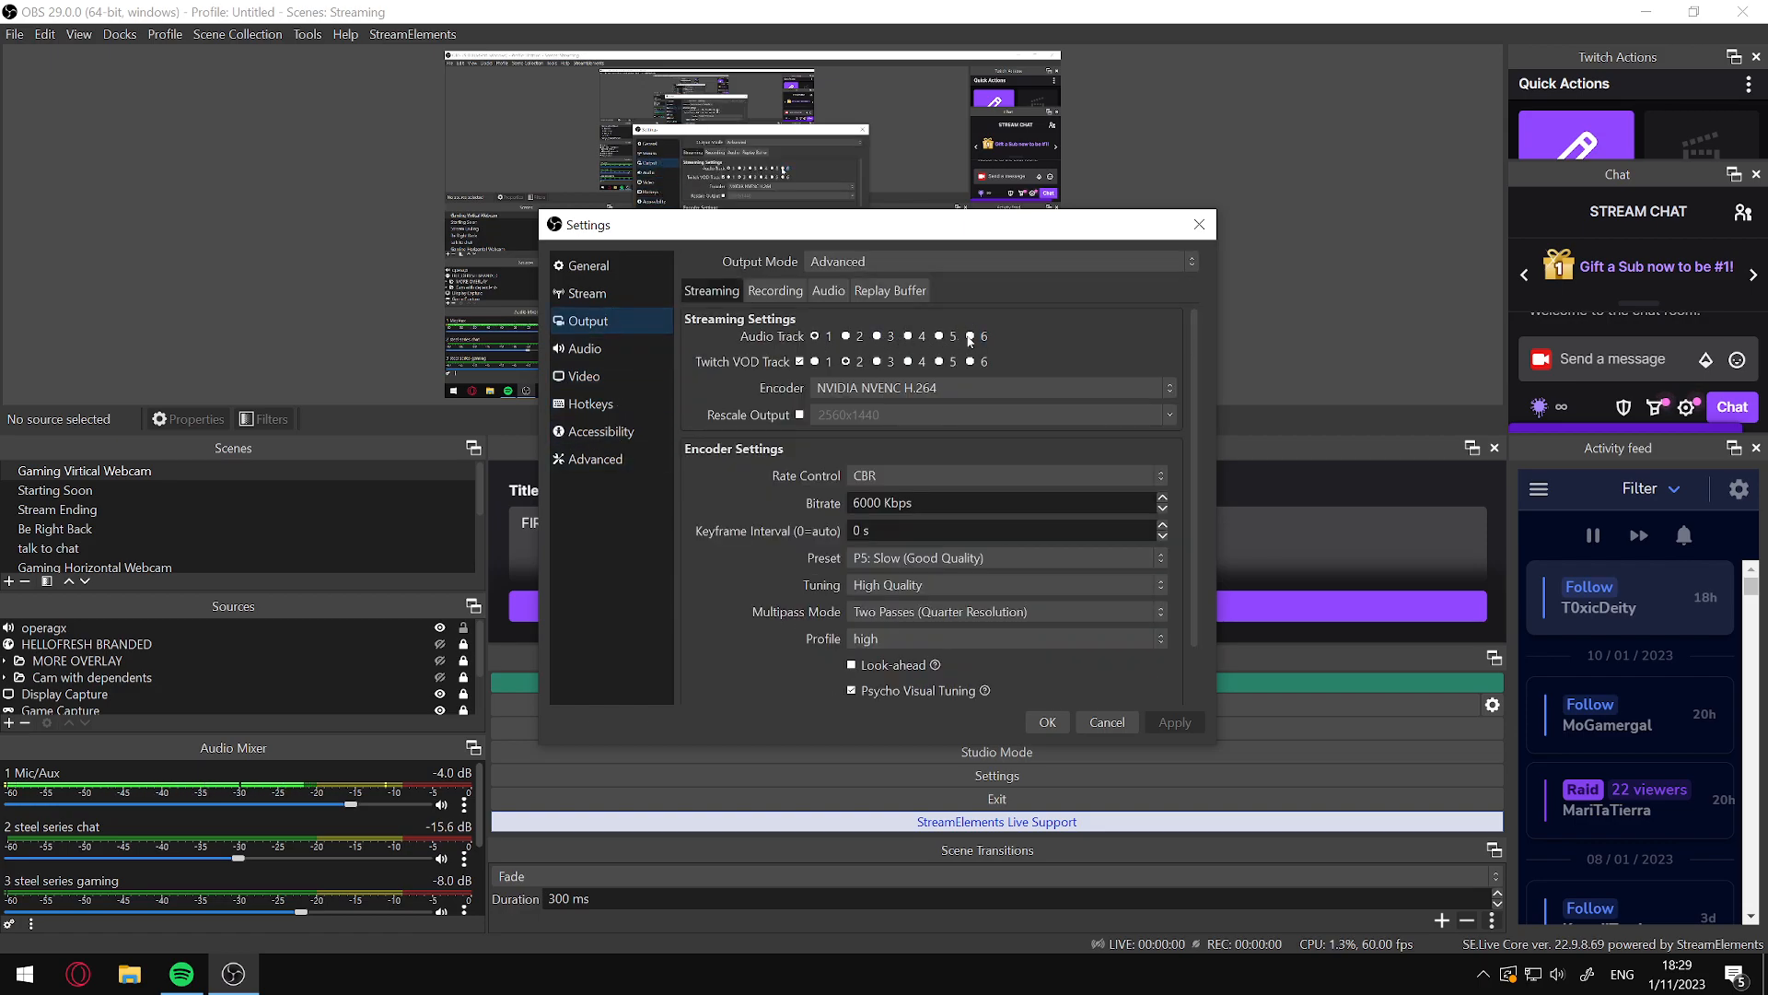
pyautogui.click(1047, 722)
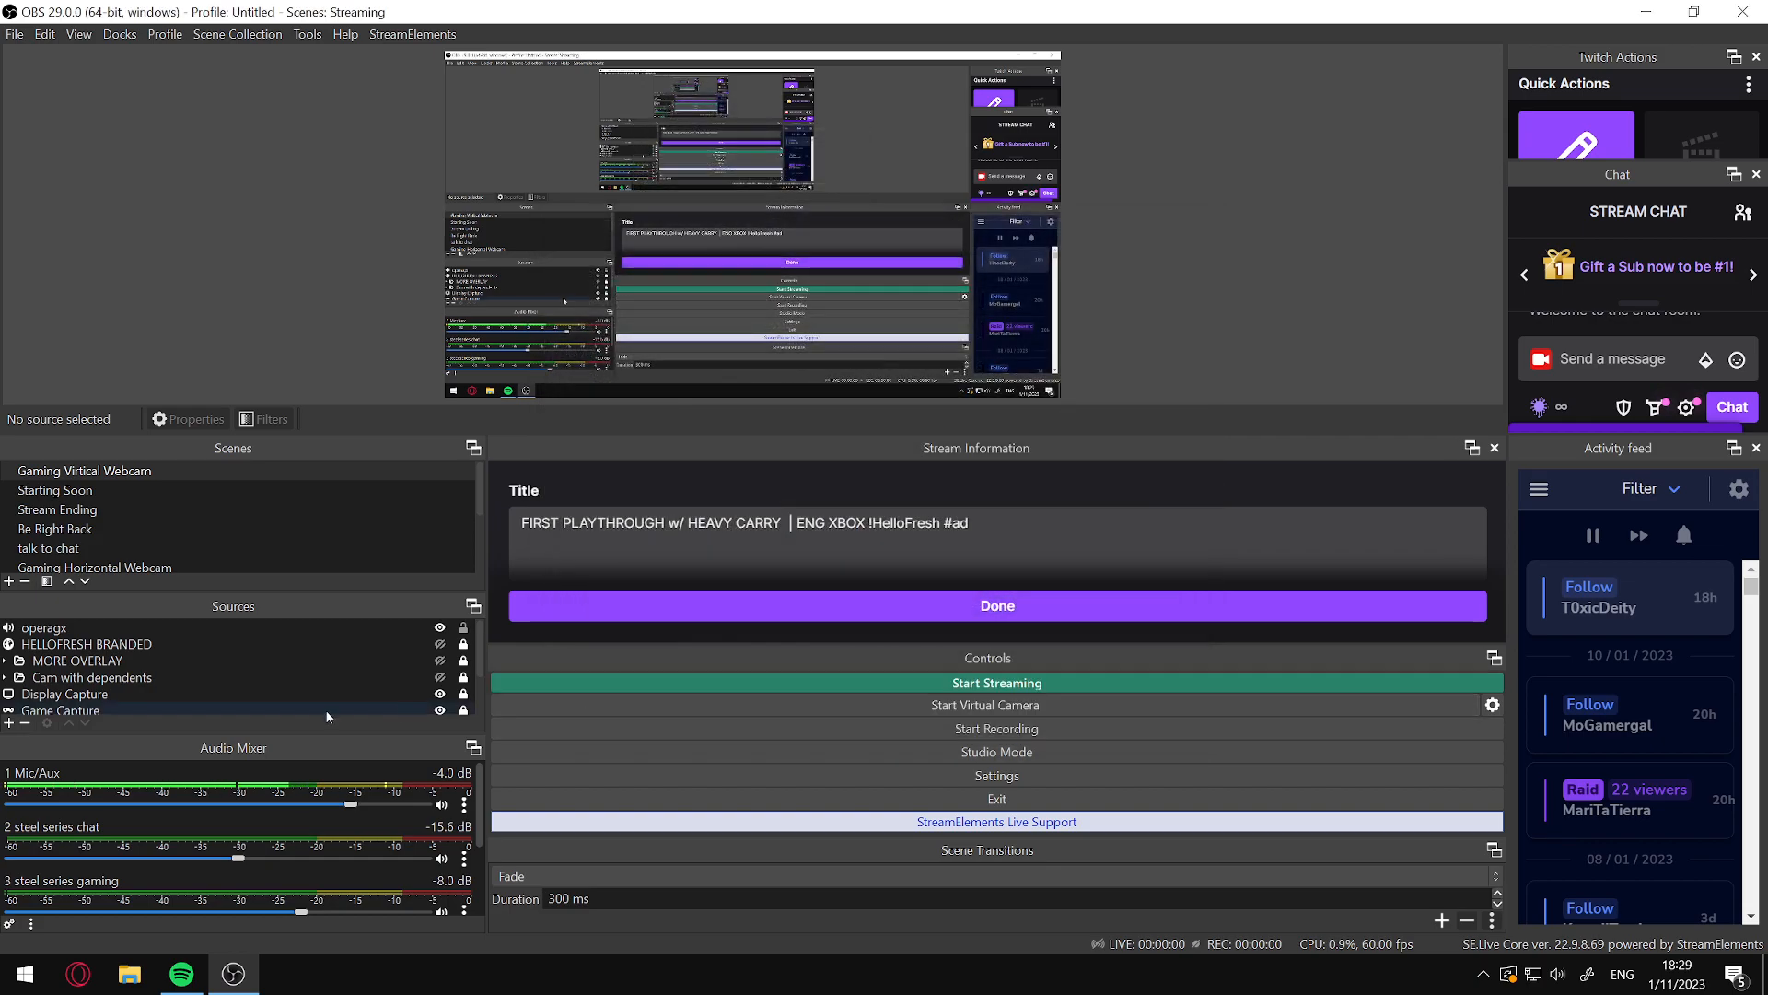
# - Inspect the sources inside the Audio group and the channels in the audio mixer
pyautogui.scroll(-1, 341, 709)
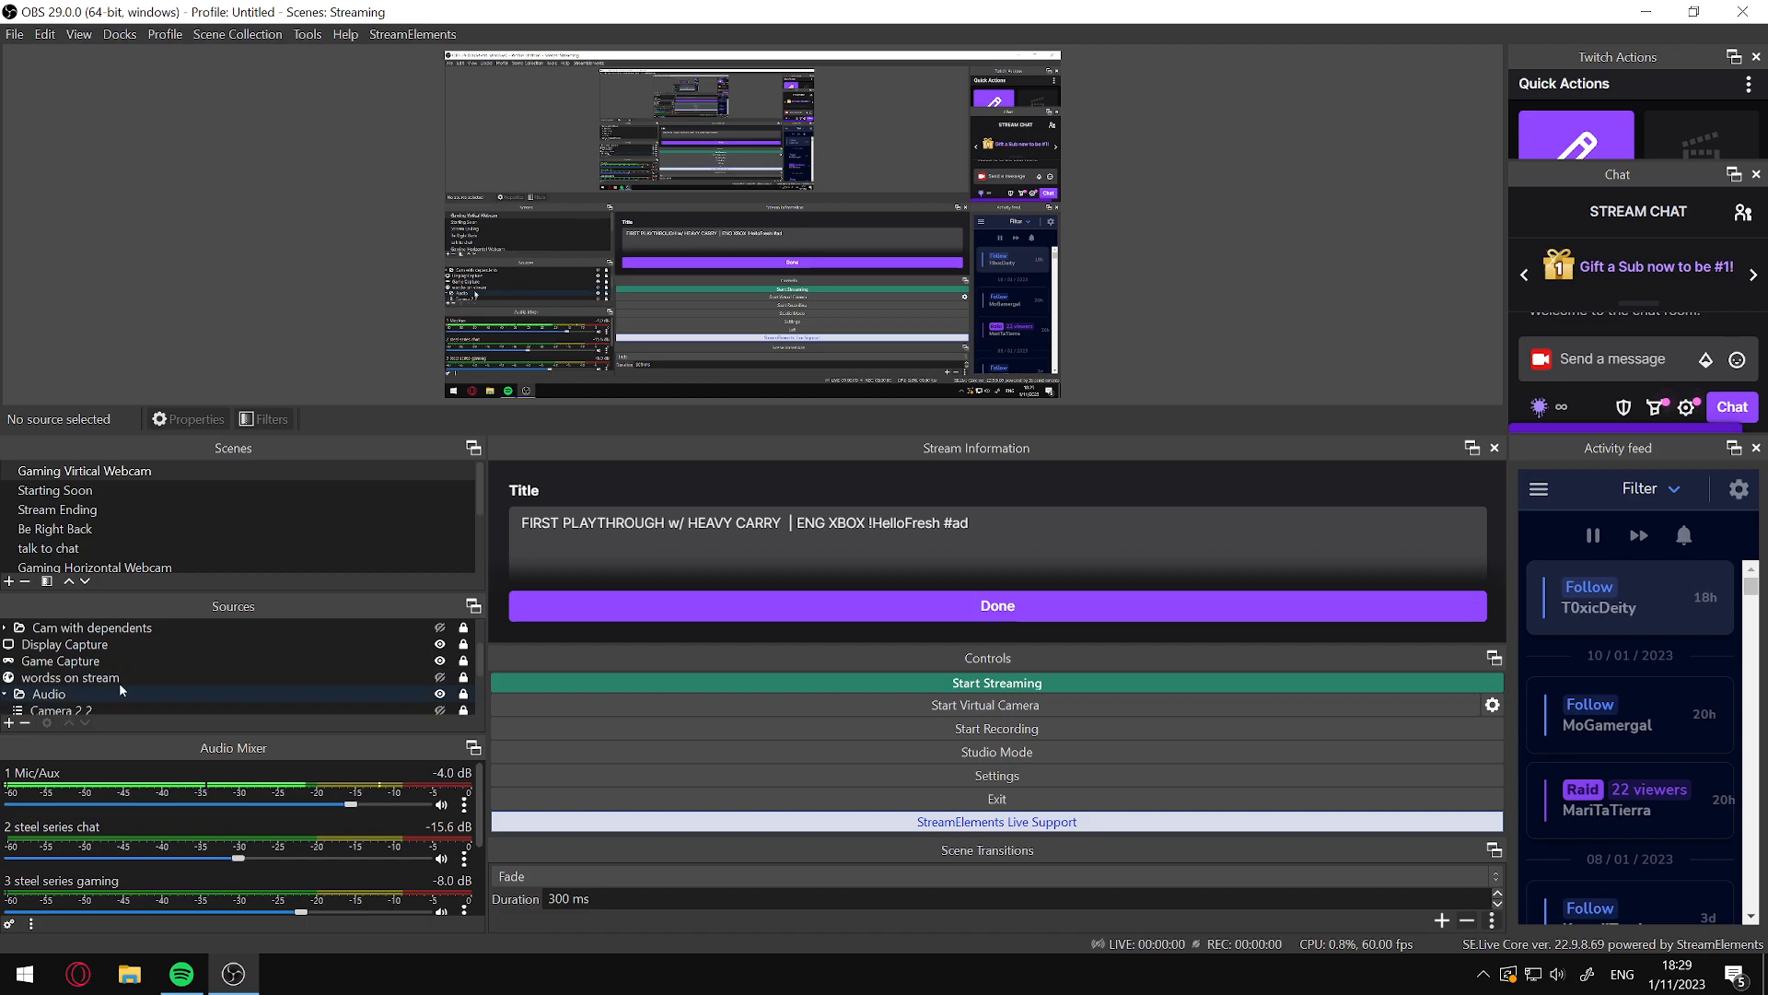
pyautogui.click(7, 697)
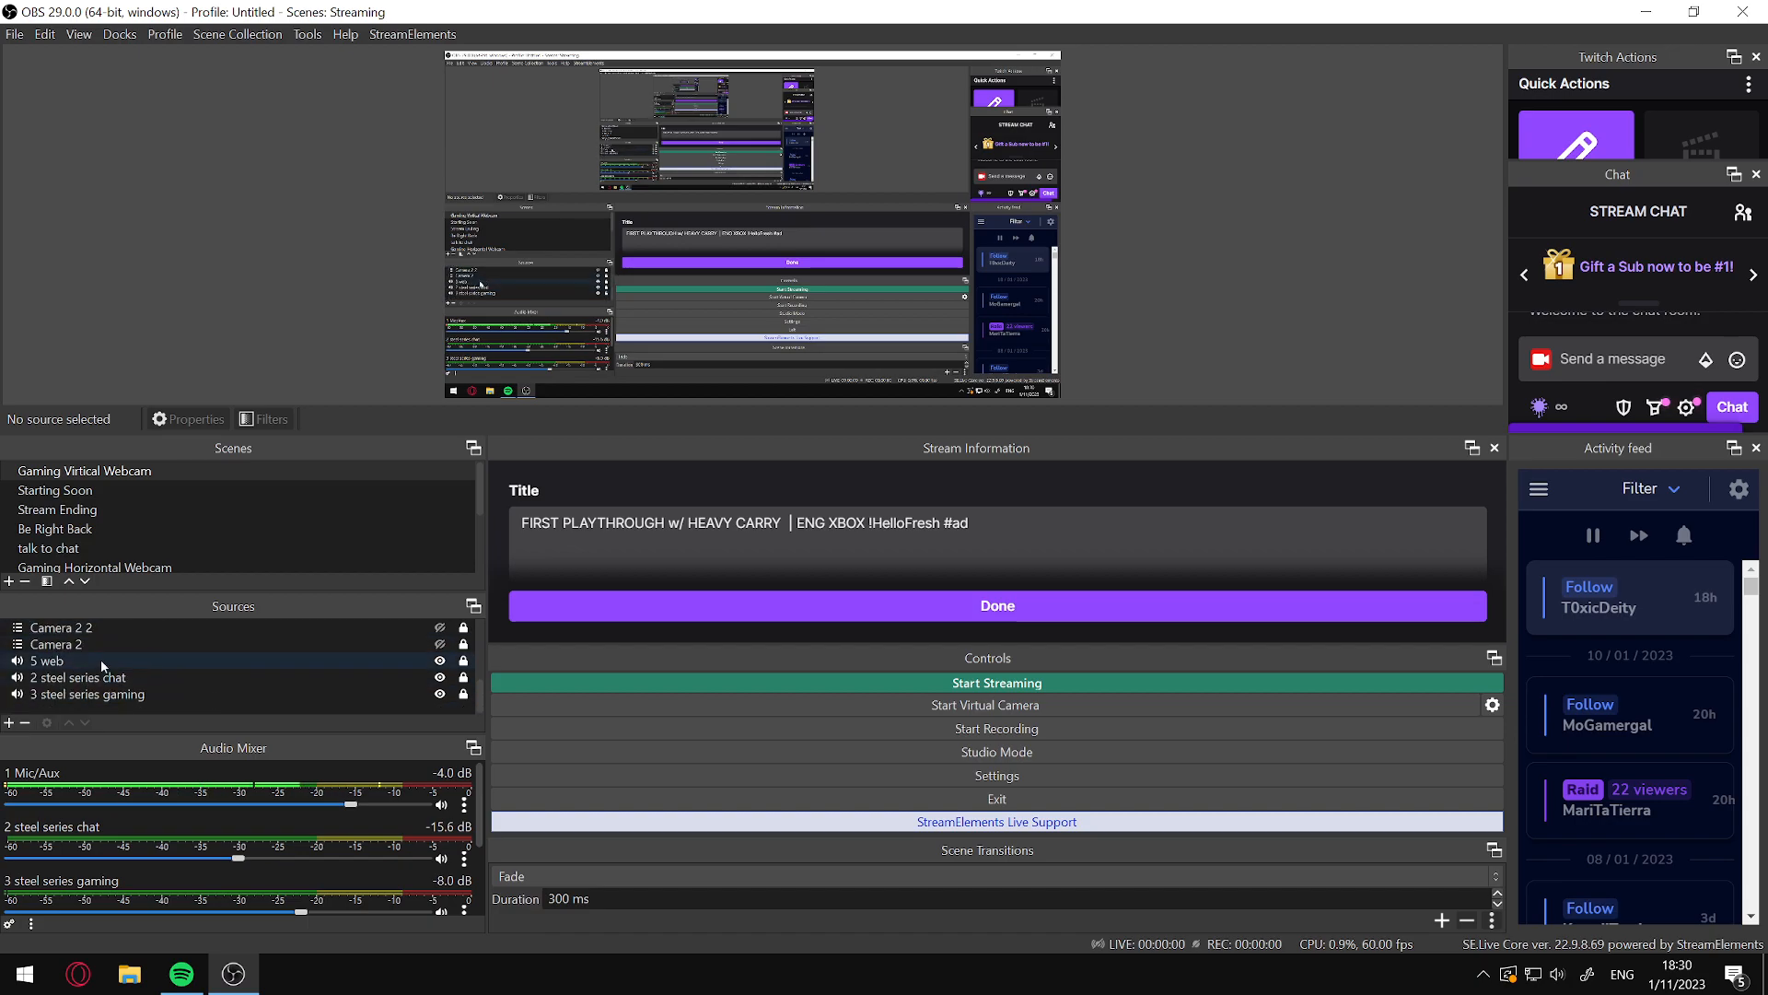
pyautogui.scroll(3, 95, 693)
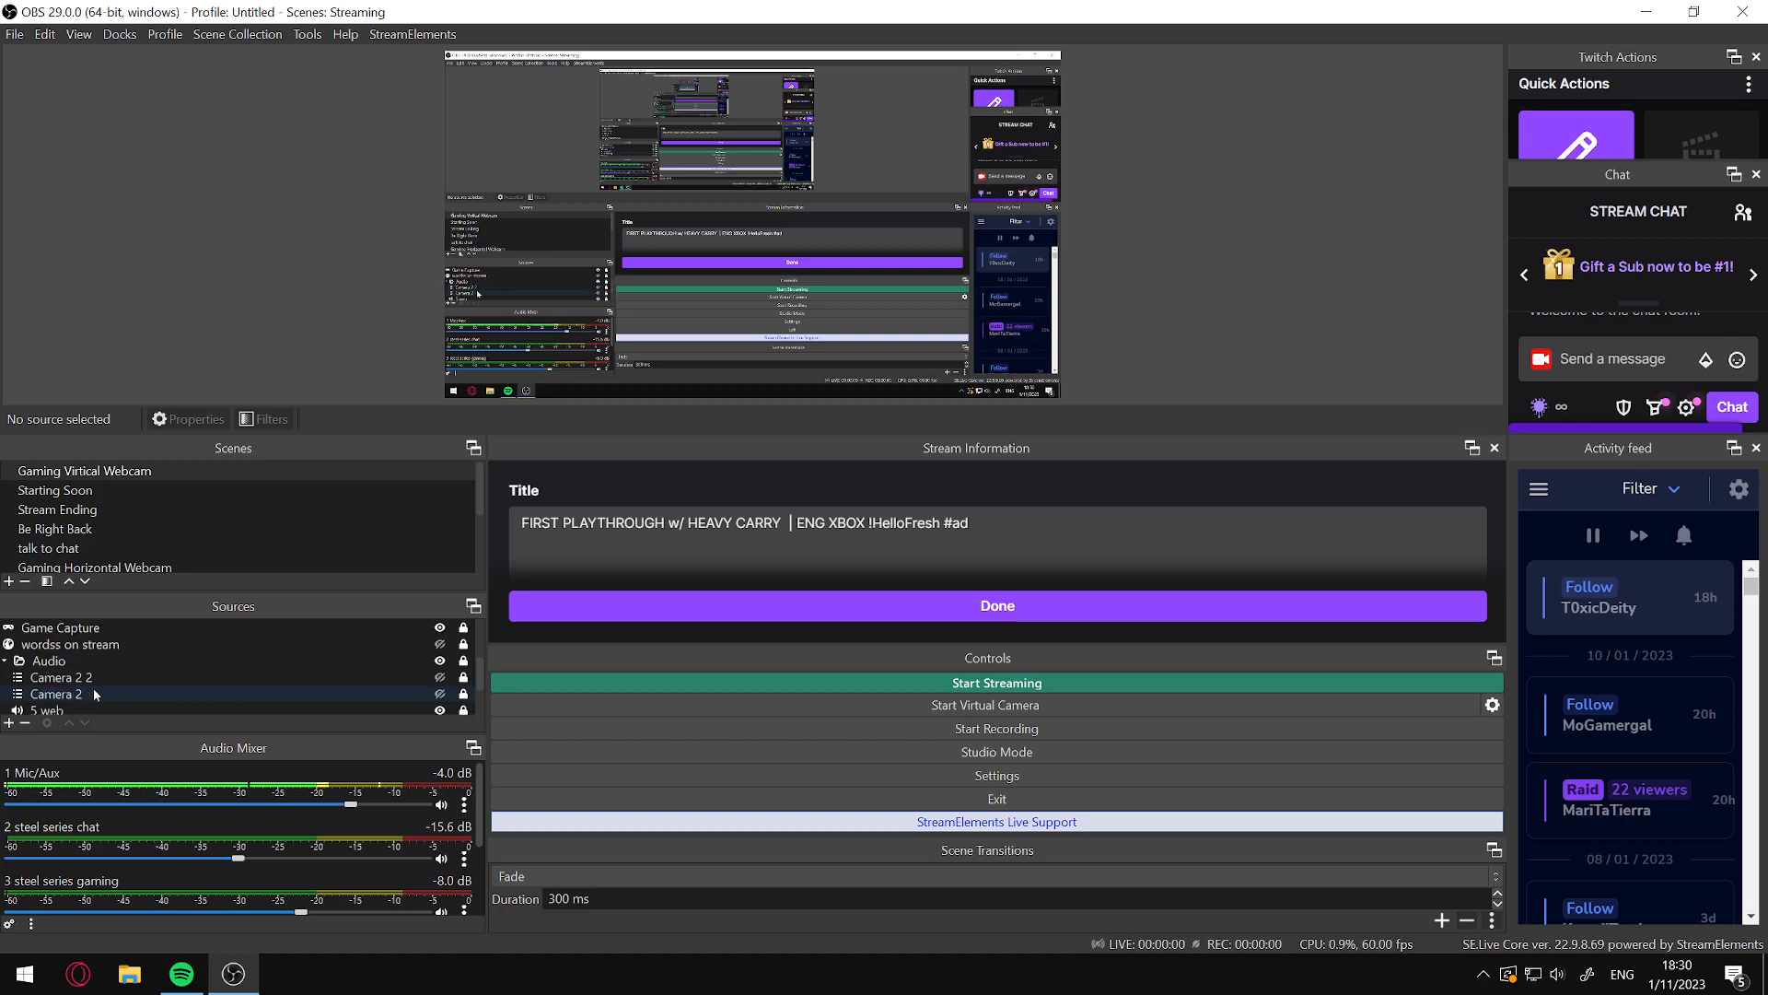
pyautogui.click(6, 661)
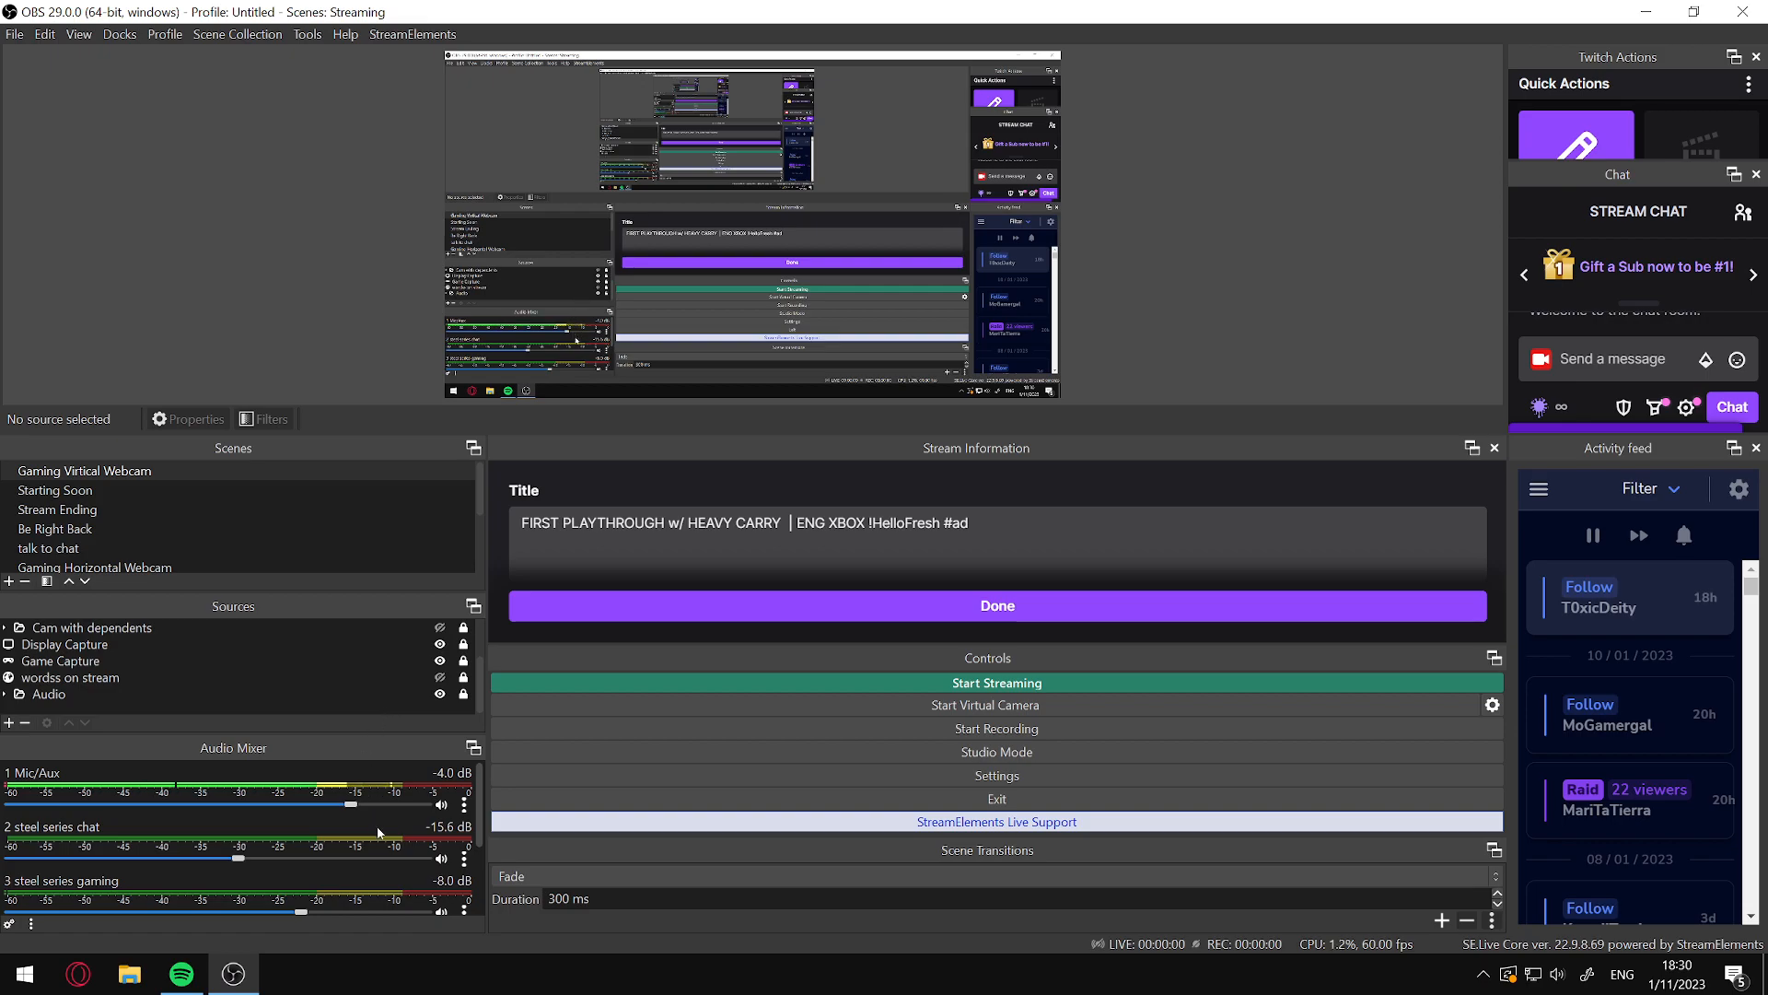
pyautogui.scroll(-3, 396, 829)
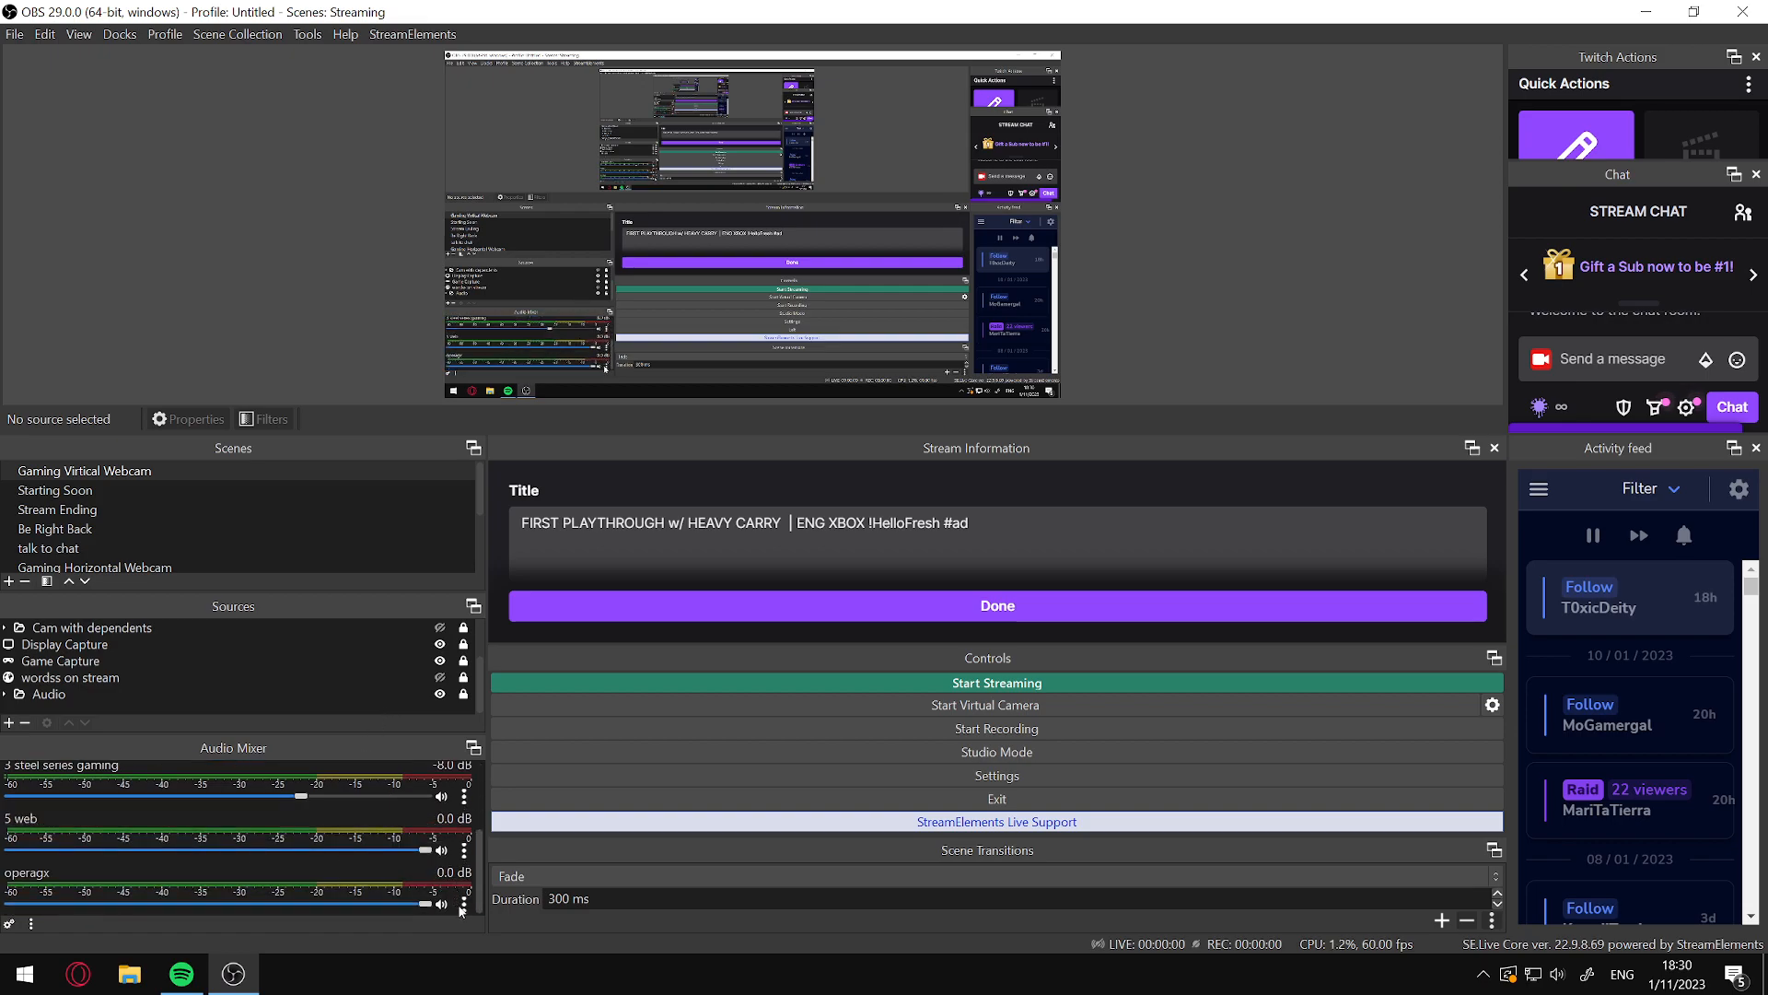
# - Delete the operagx audio source from the scene
pyautogui.click(461, 907)
pyautogui.click(76, 892)
pyautogui.scroll(1, 142, 659)
pyautogui.click(120, 627)
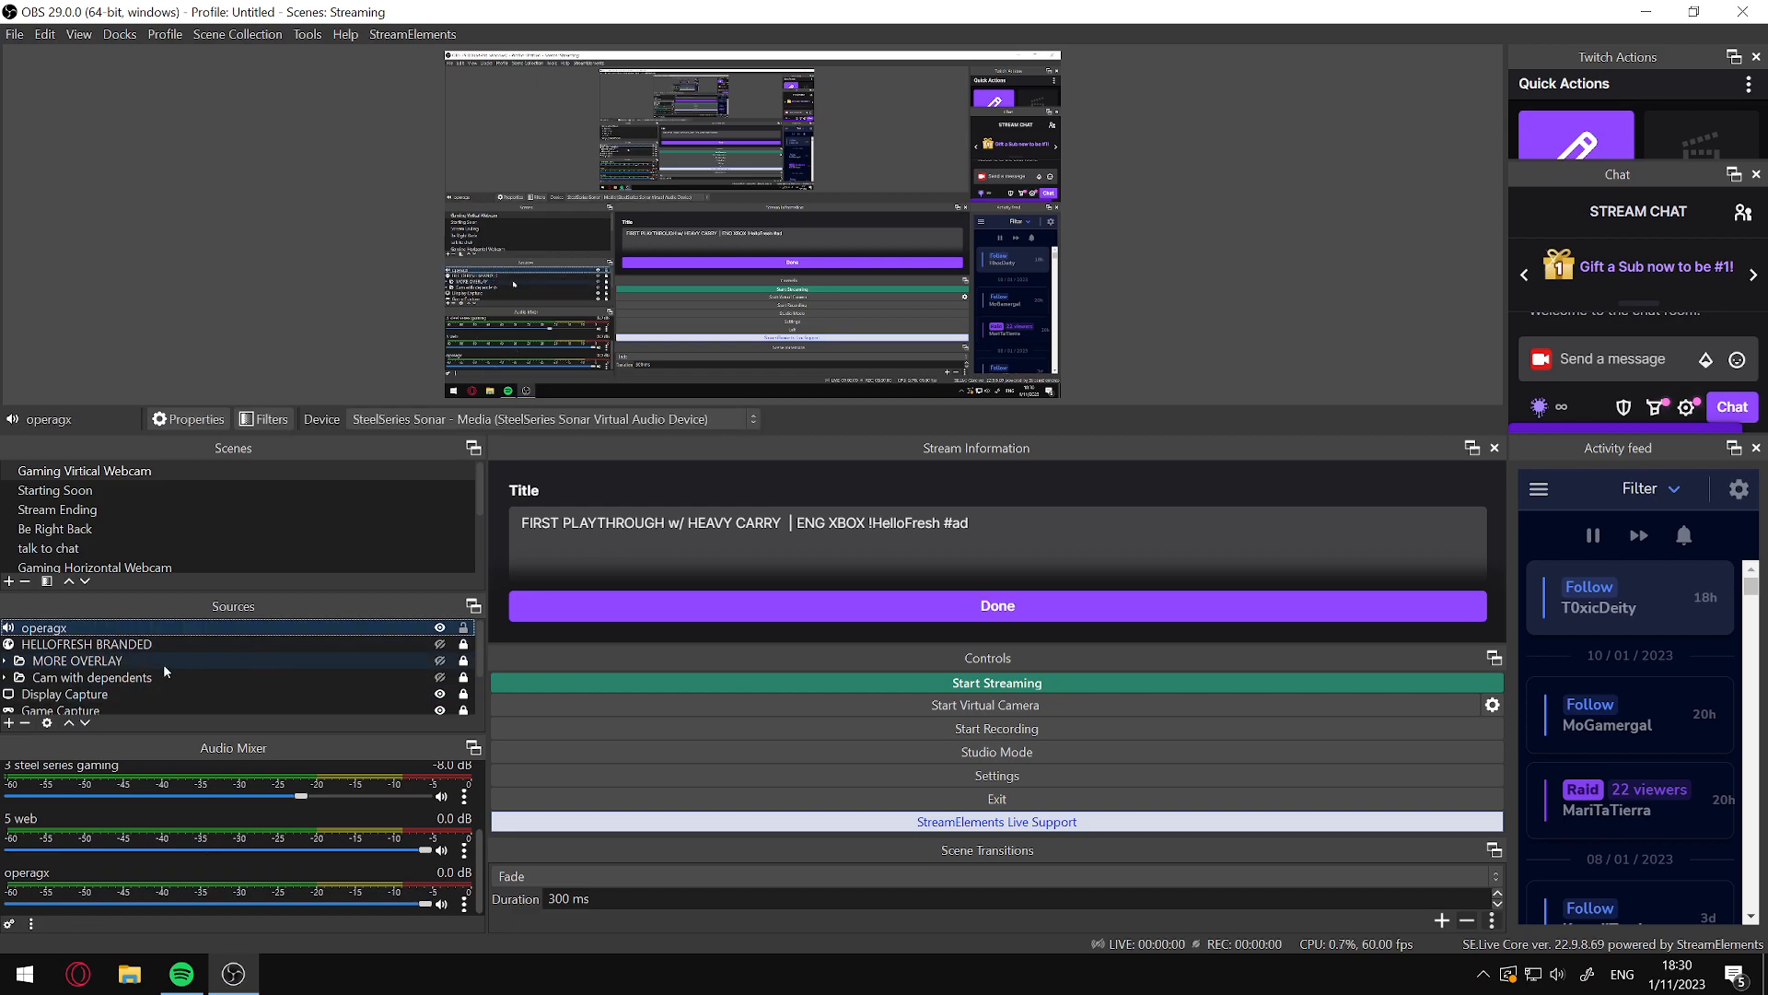
pyautogui.press('Delete')
pyautogui.click(1002, 518)
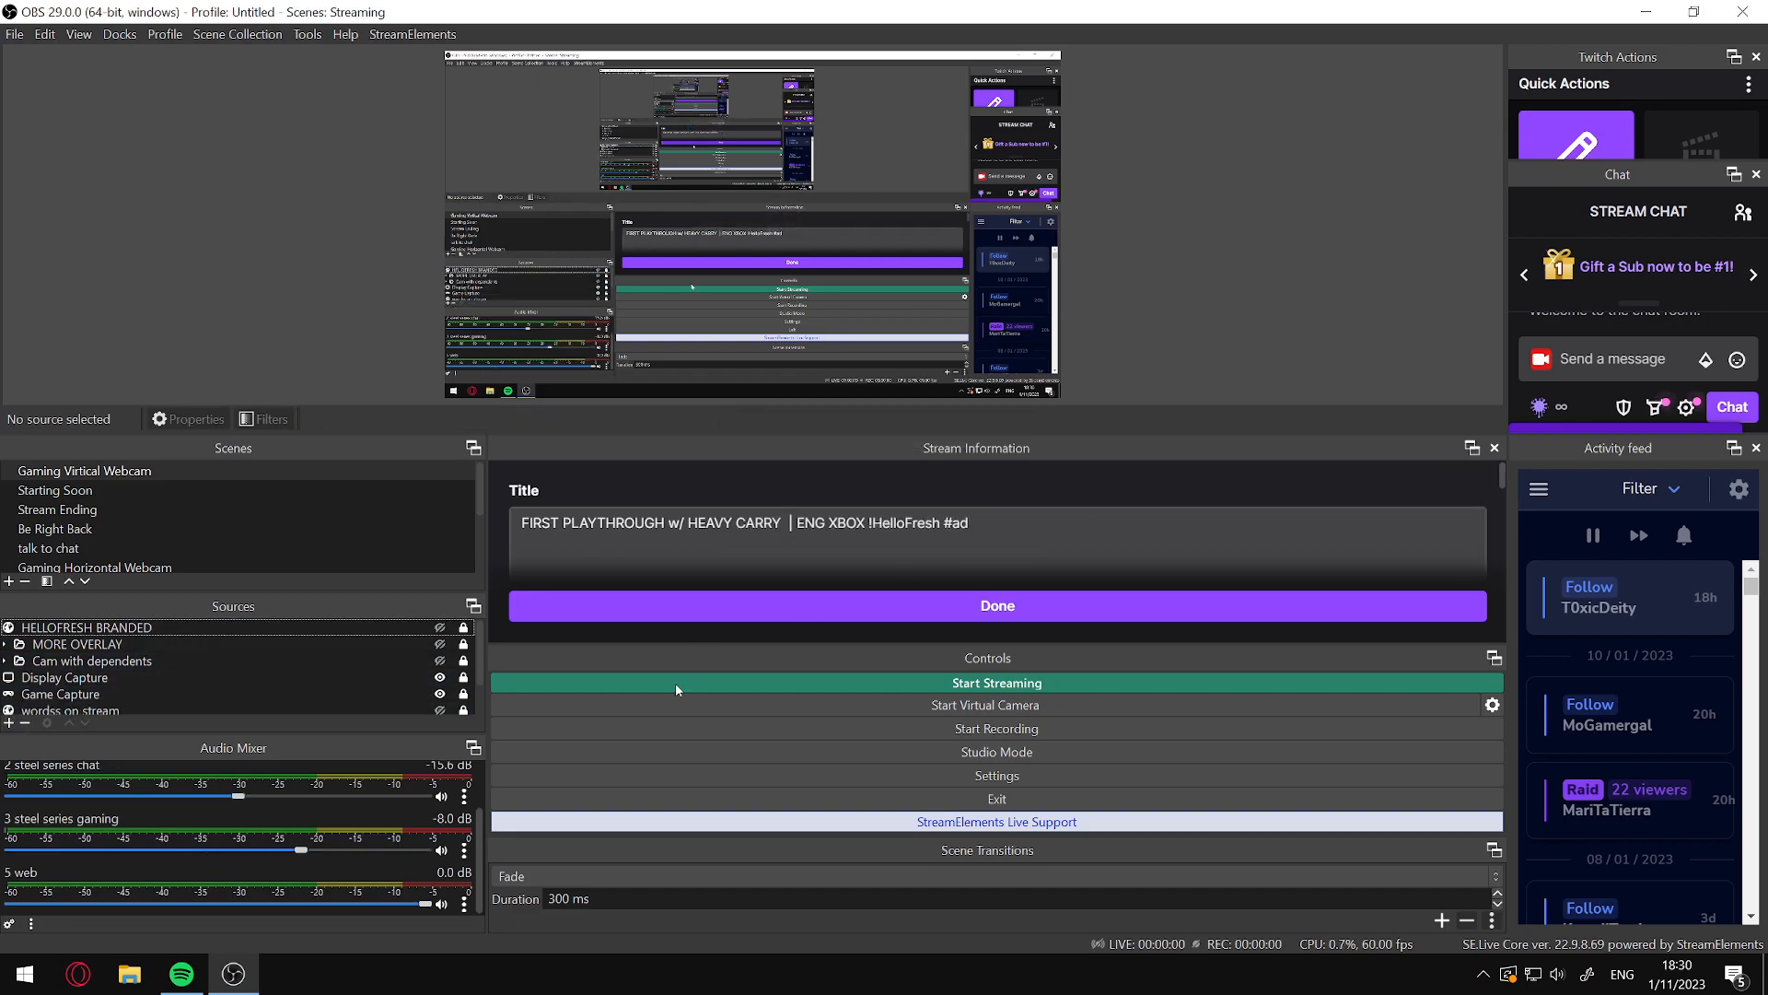
# - Change the 5 web audio source's device to PX275h (NVIDIA High Definition Audio)
pyautogui.click(463, 903)
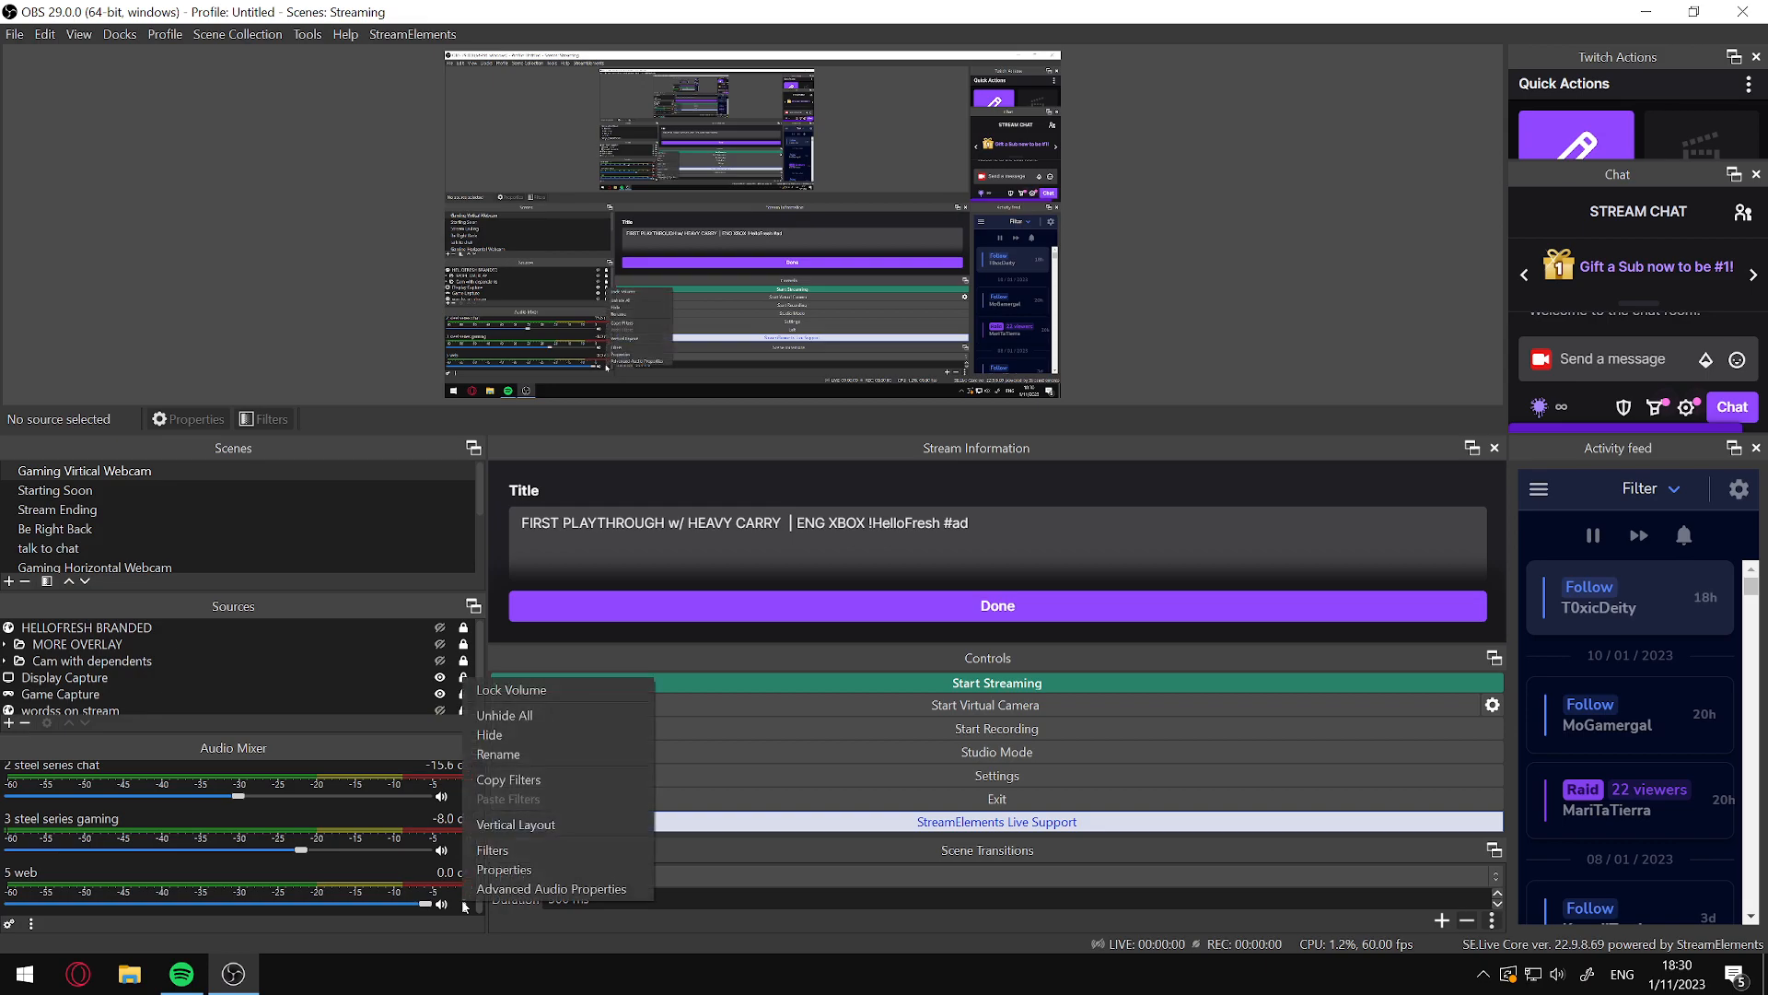
pyautogui.click(505, 869)
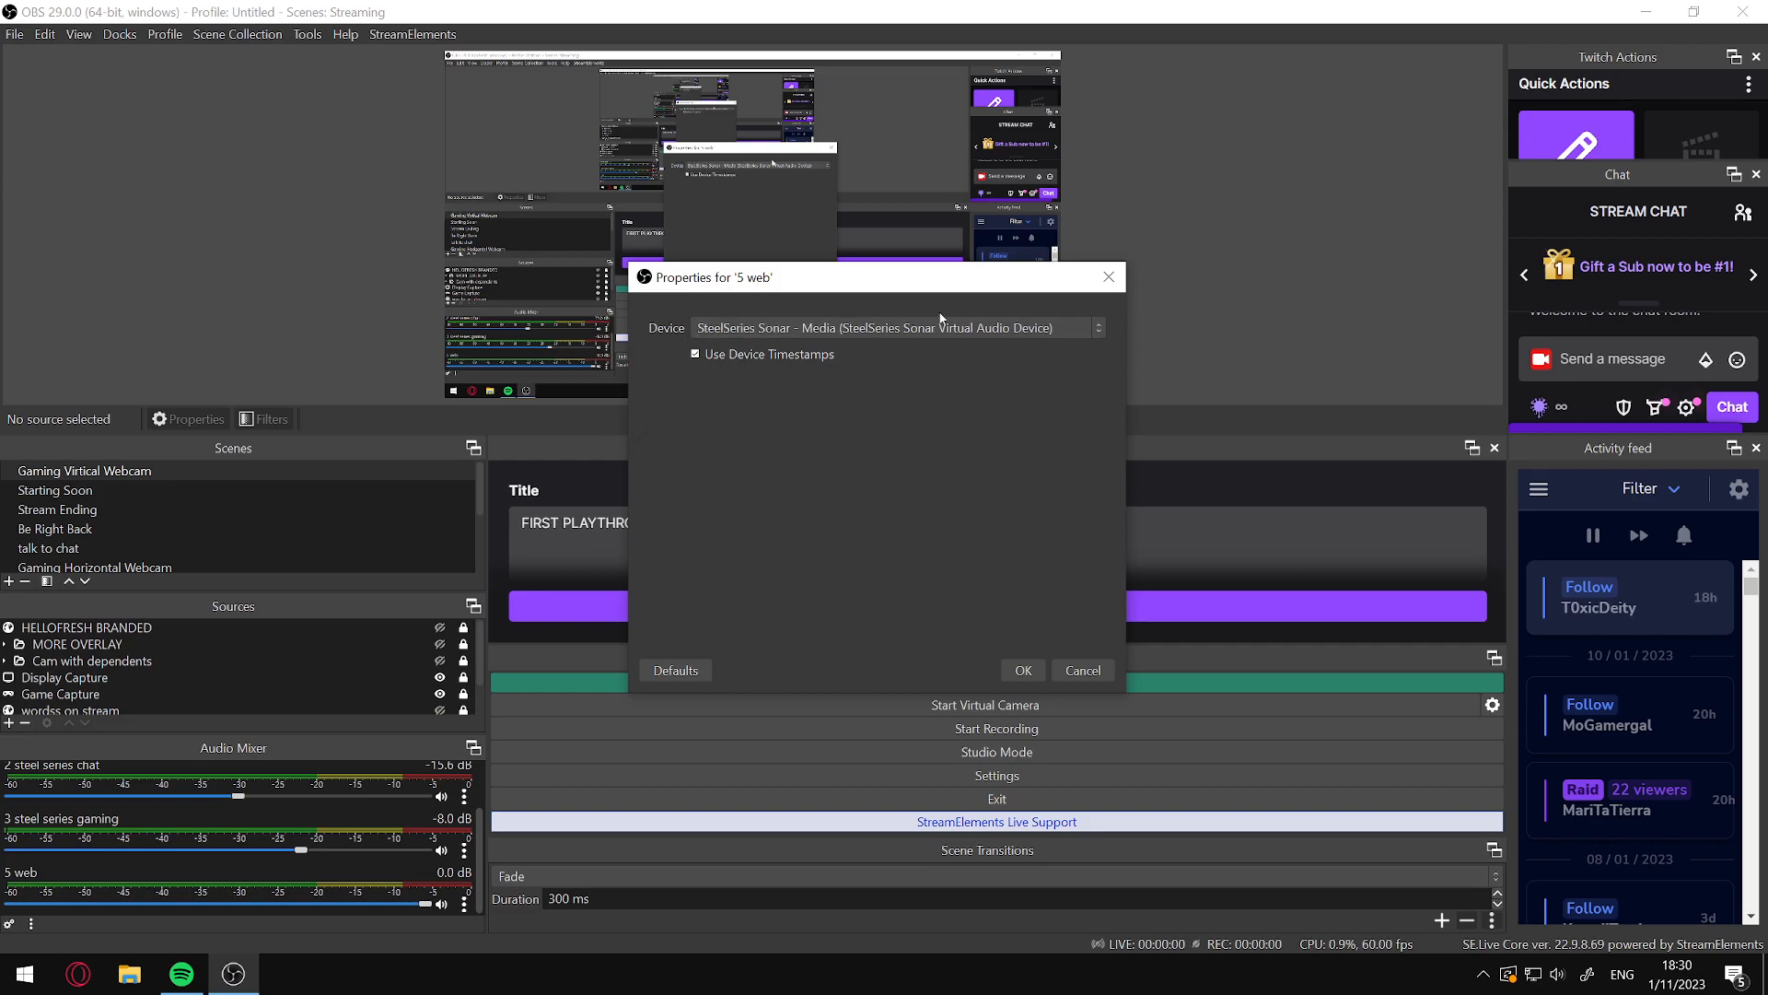
pyautogui.click(899, 329)
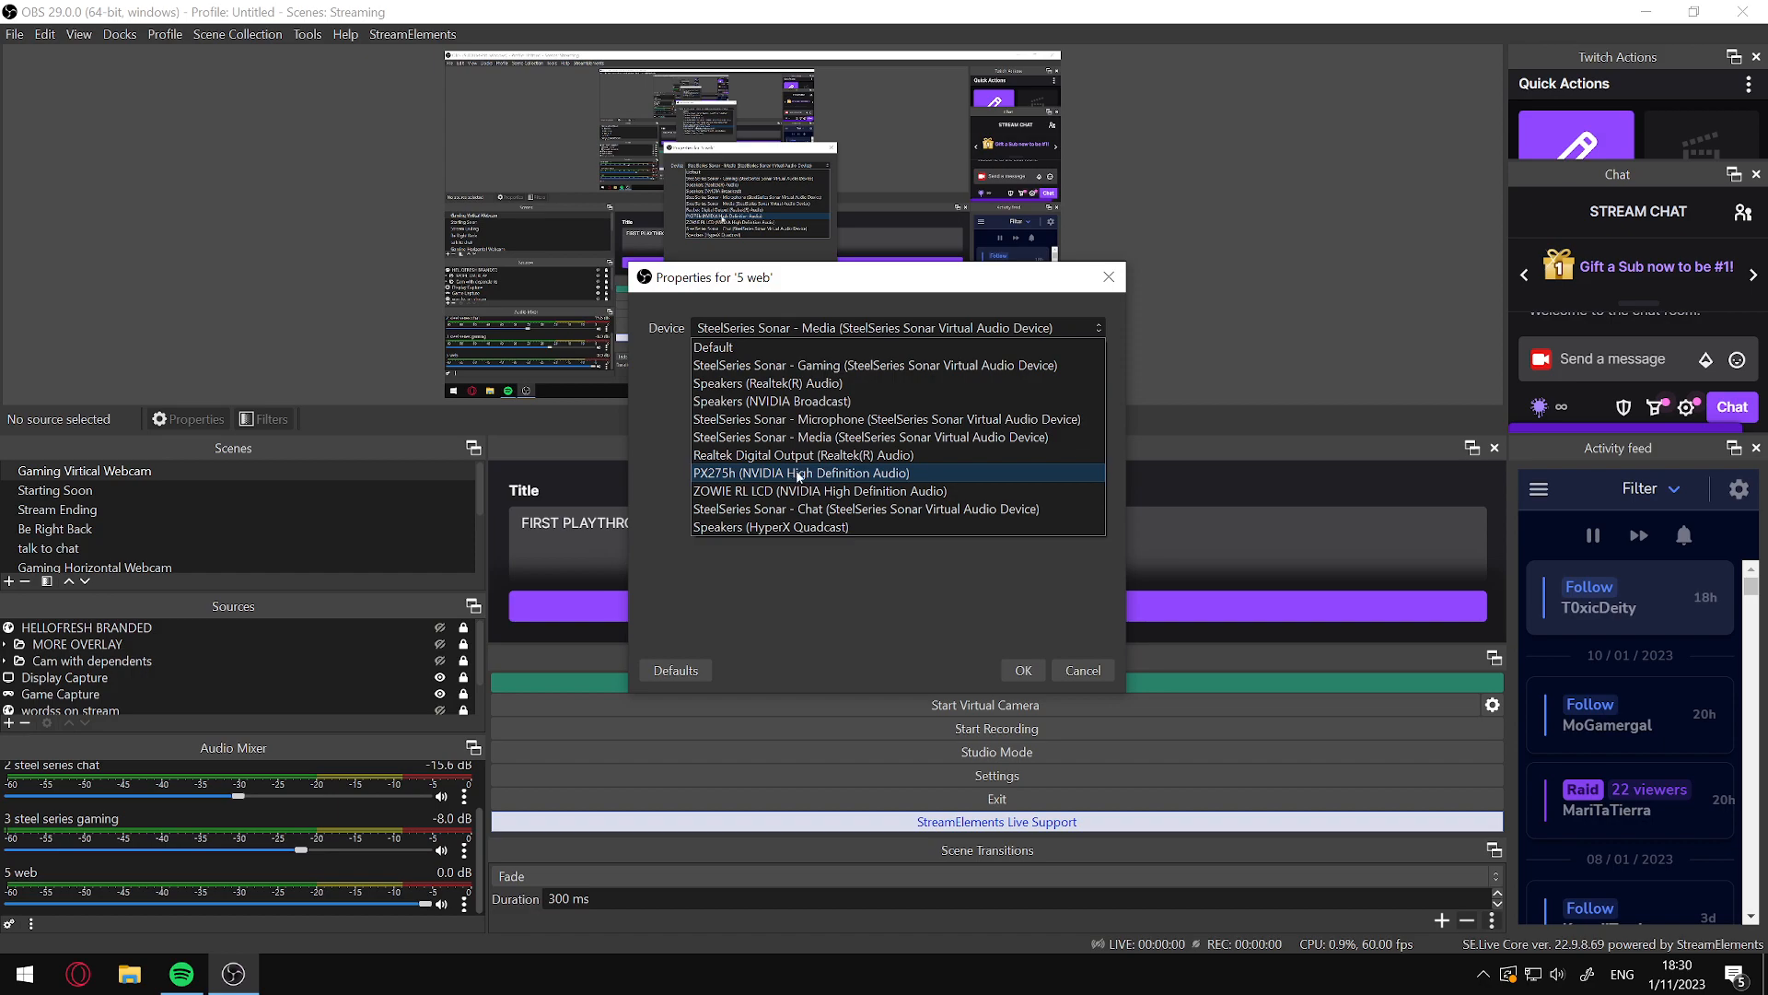
pyautogui.click(810, 474)
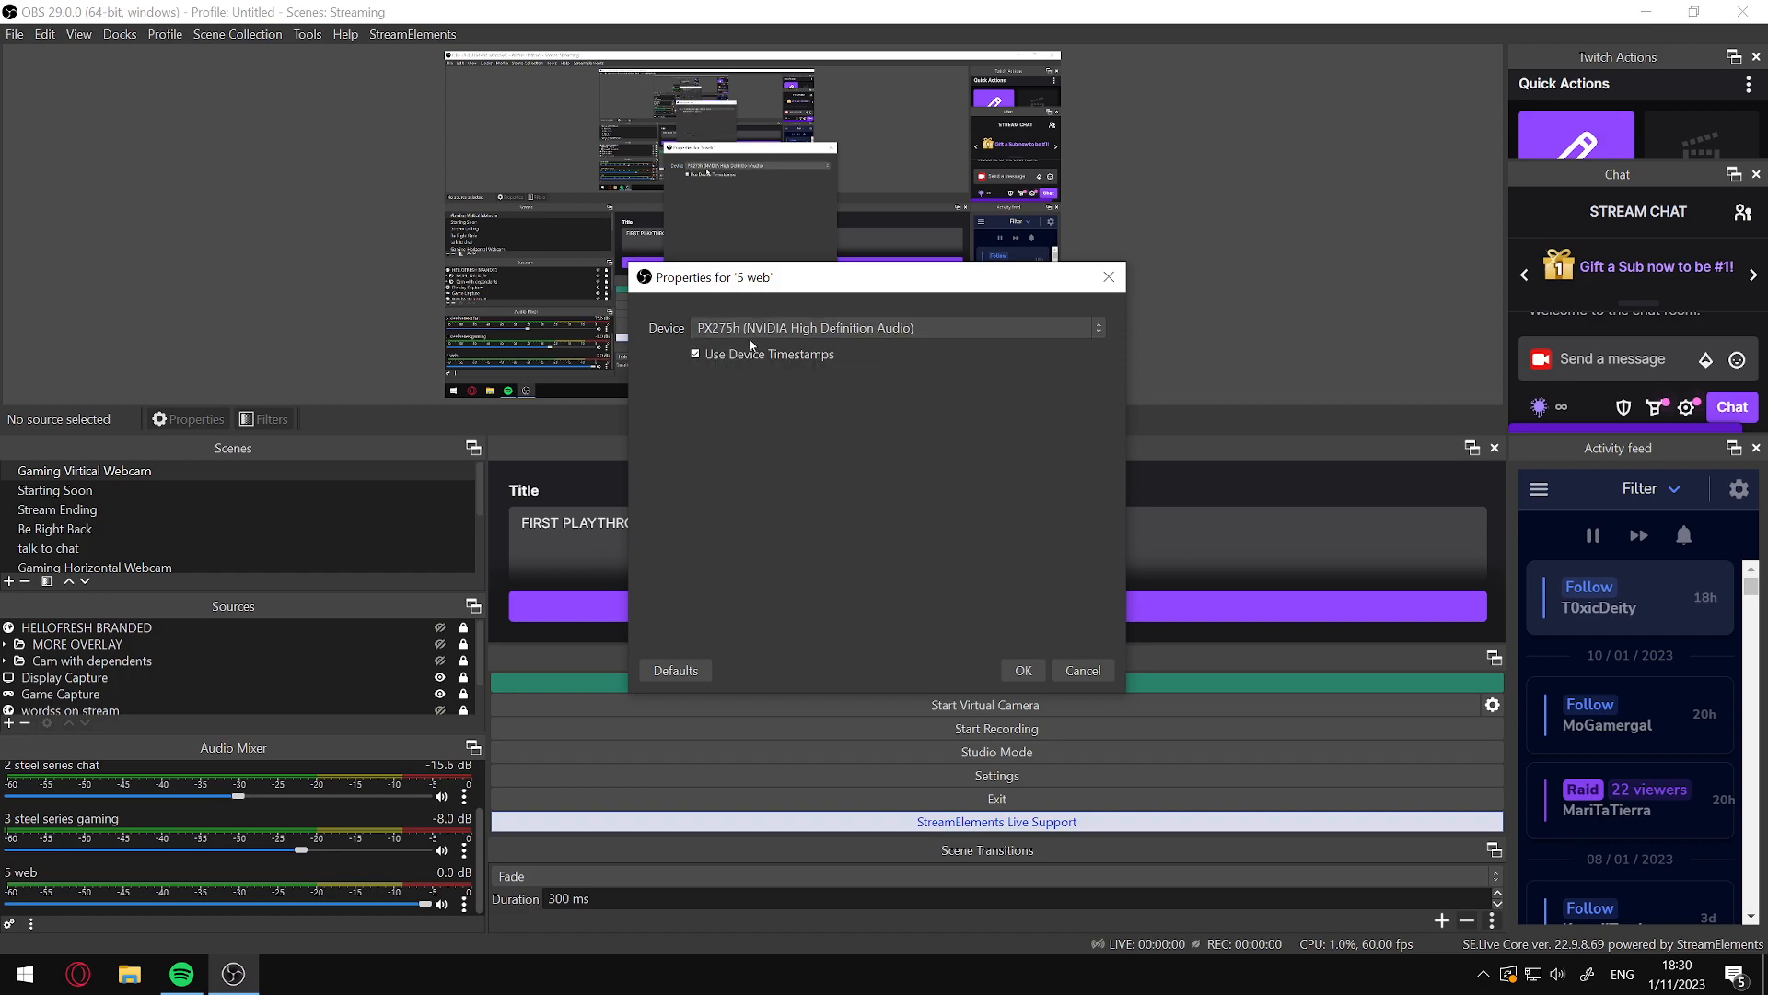
pyautogui.click(1011, 674)
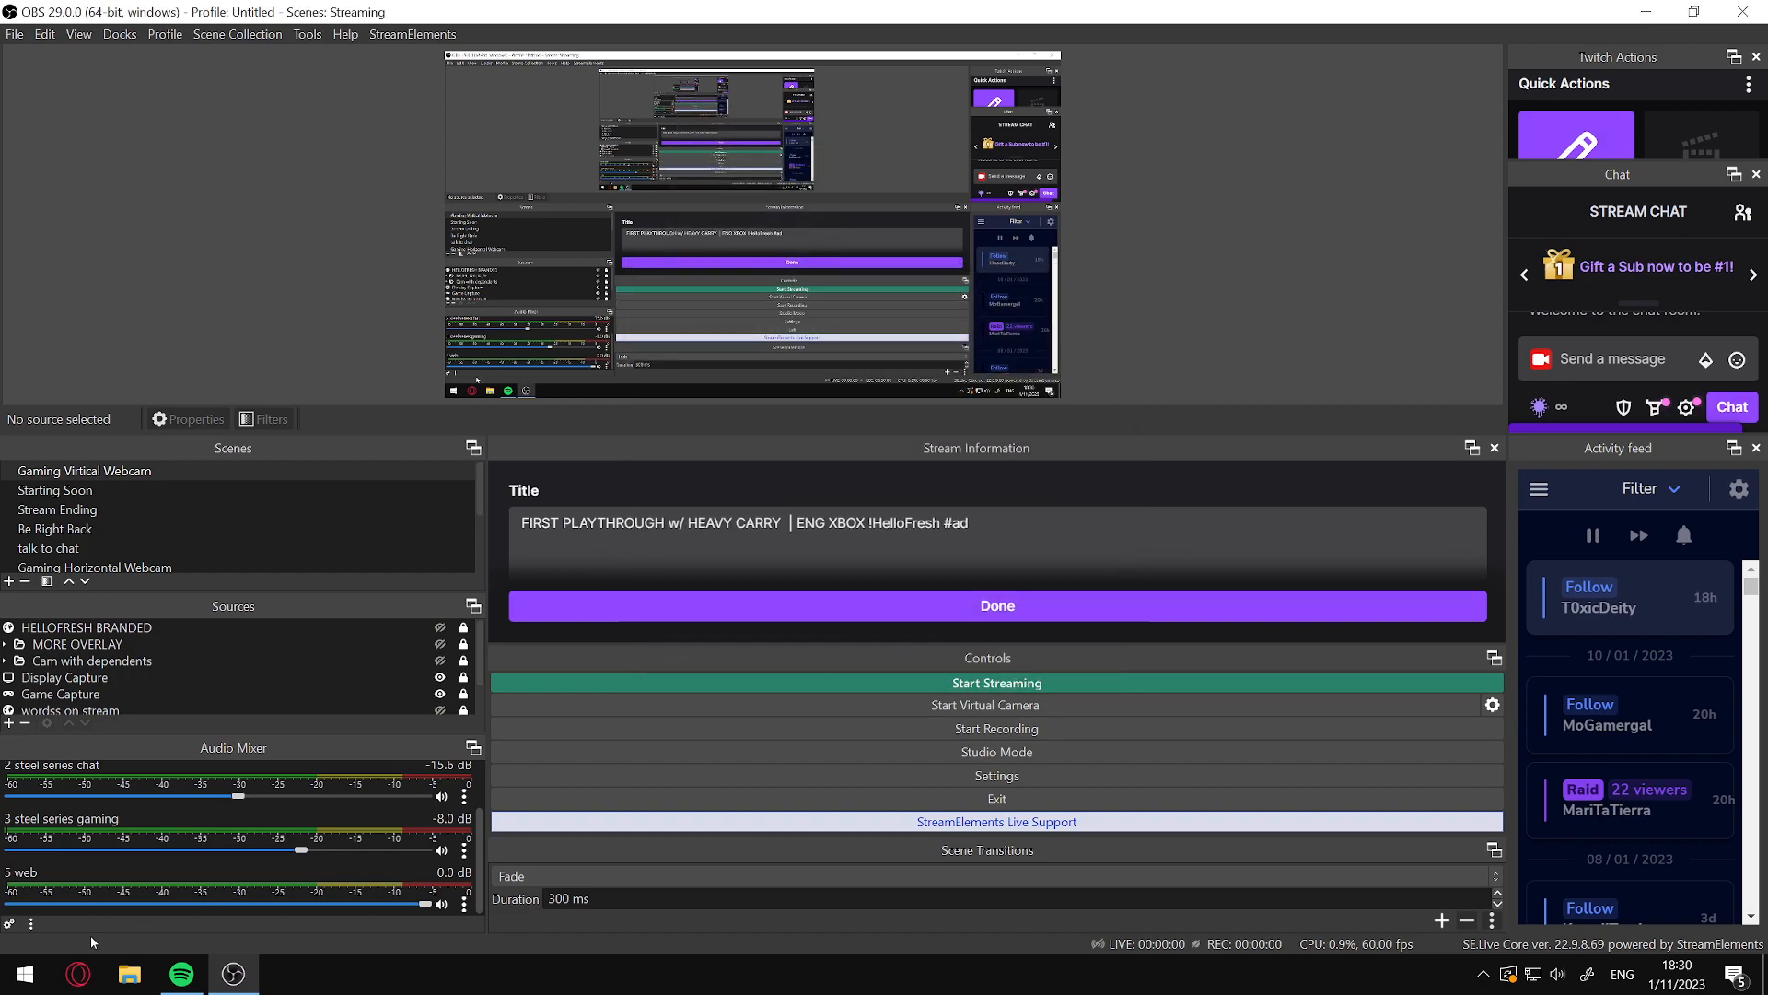
# - Switch to Spotify and resume playback of the current track at a lower volume
pyautogui.click(182, 974)
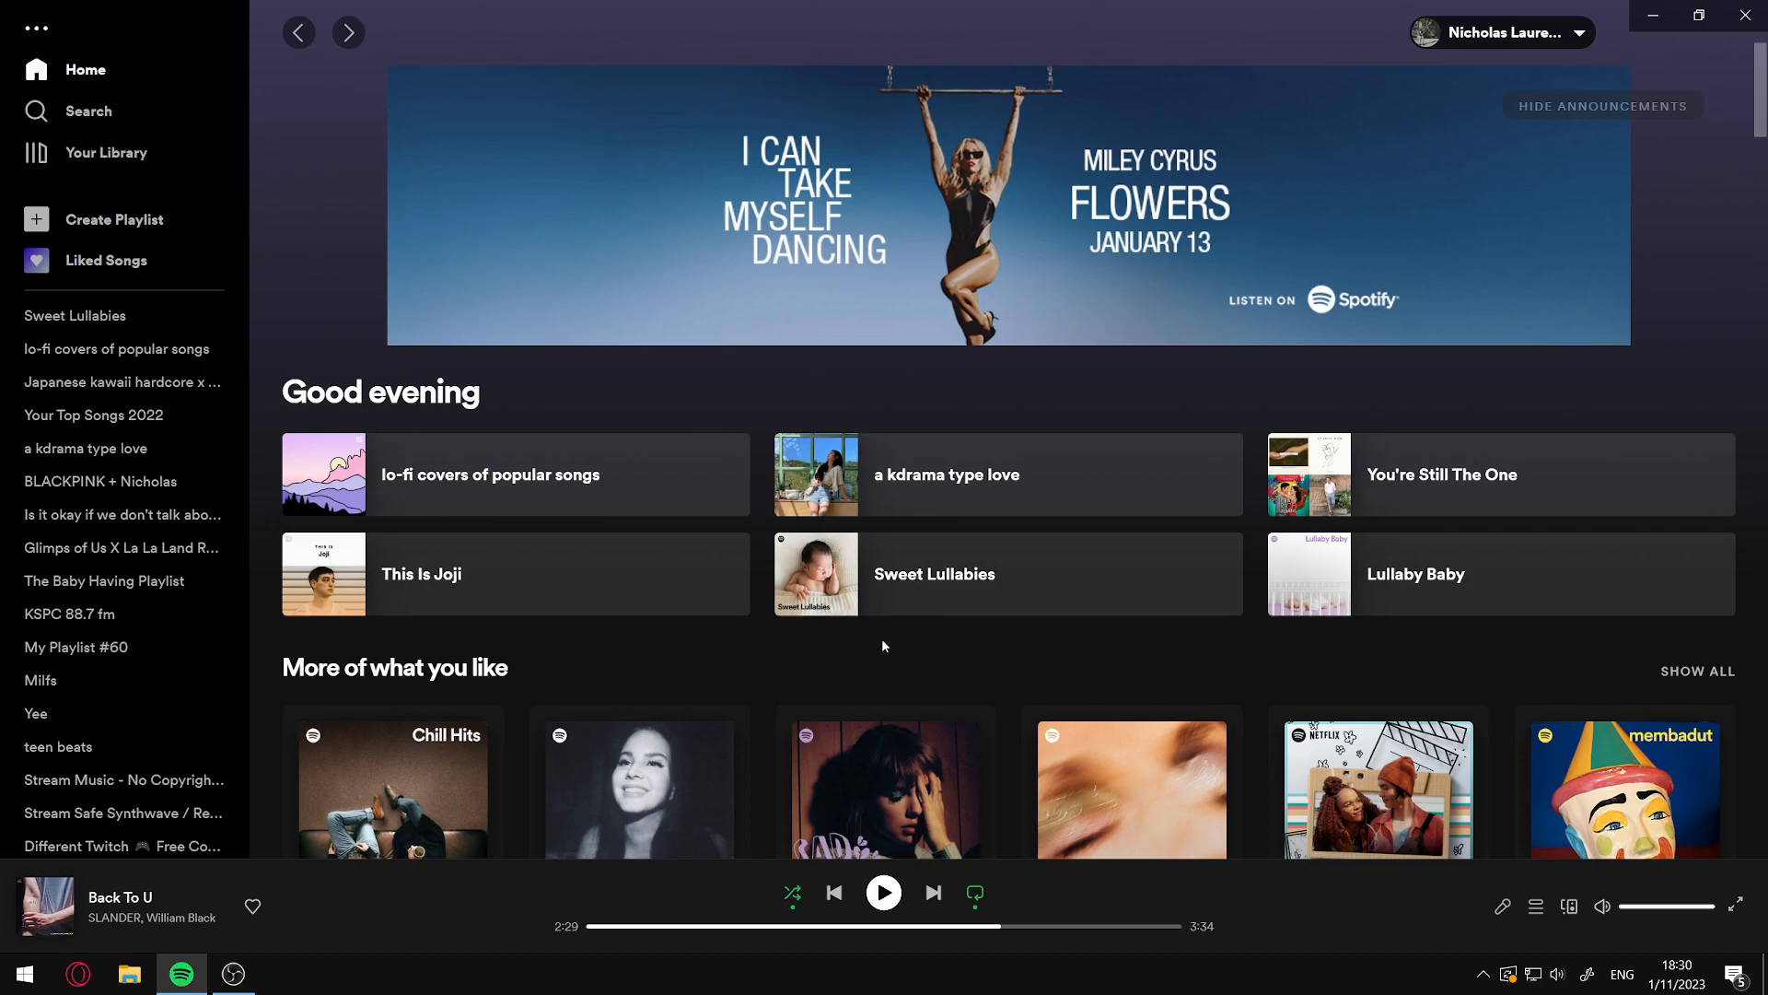
pyautogui.click(883, 892)
pyautogui.click(1651, 906)
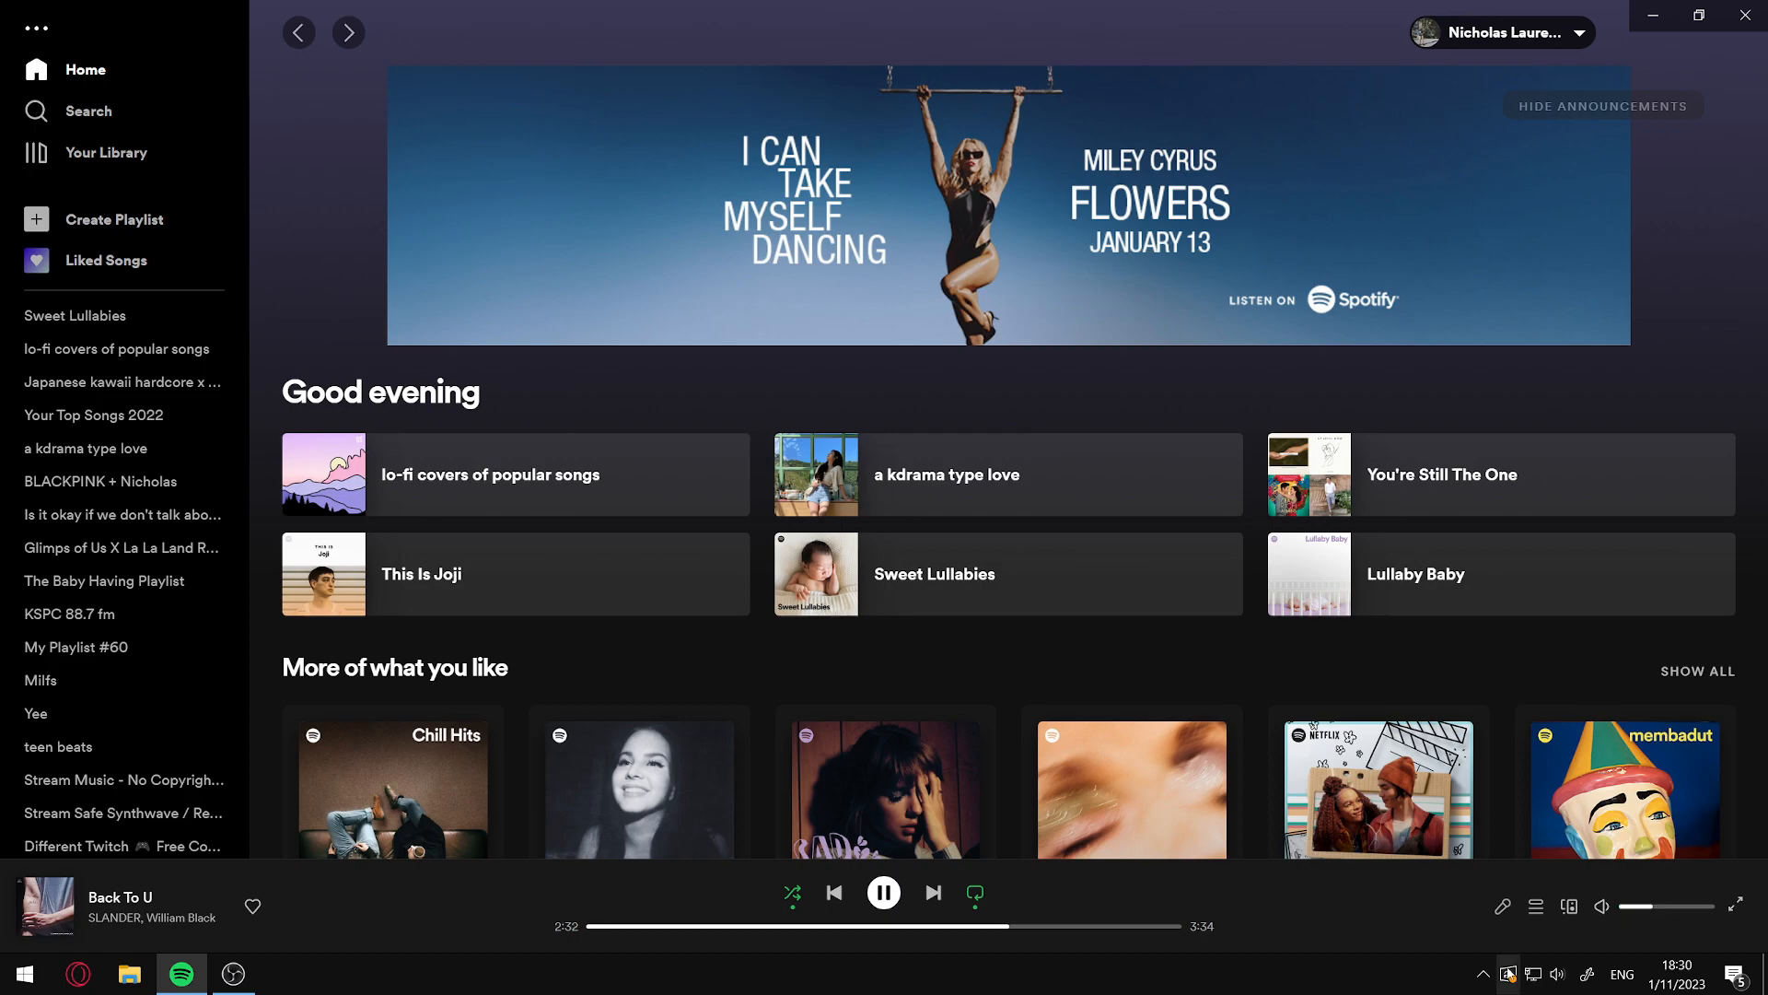
# - Route Spotify Music's output to PX275h (NVIDIA High Definition Audio) in the Windows app volume and device preferences
pyautogui.rightClick(1559, 973)
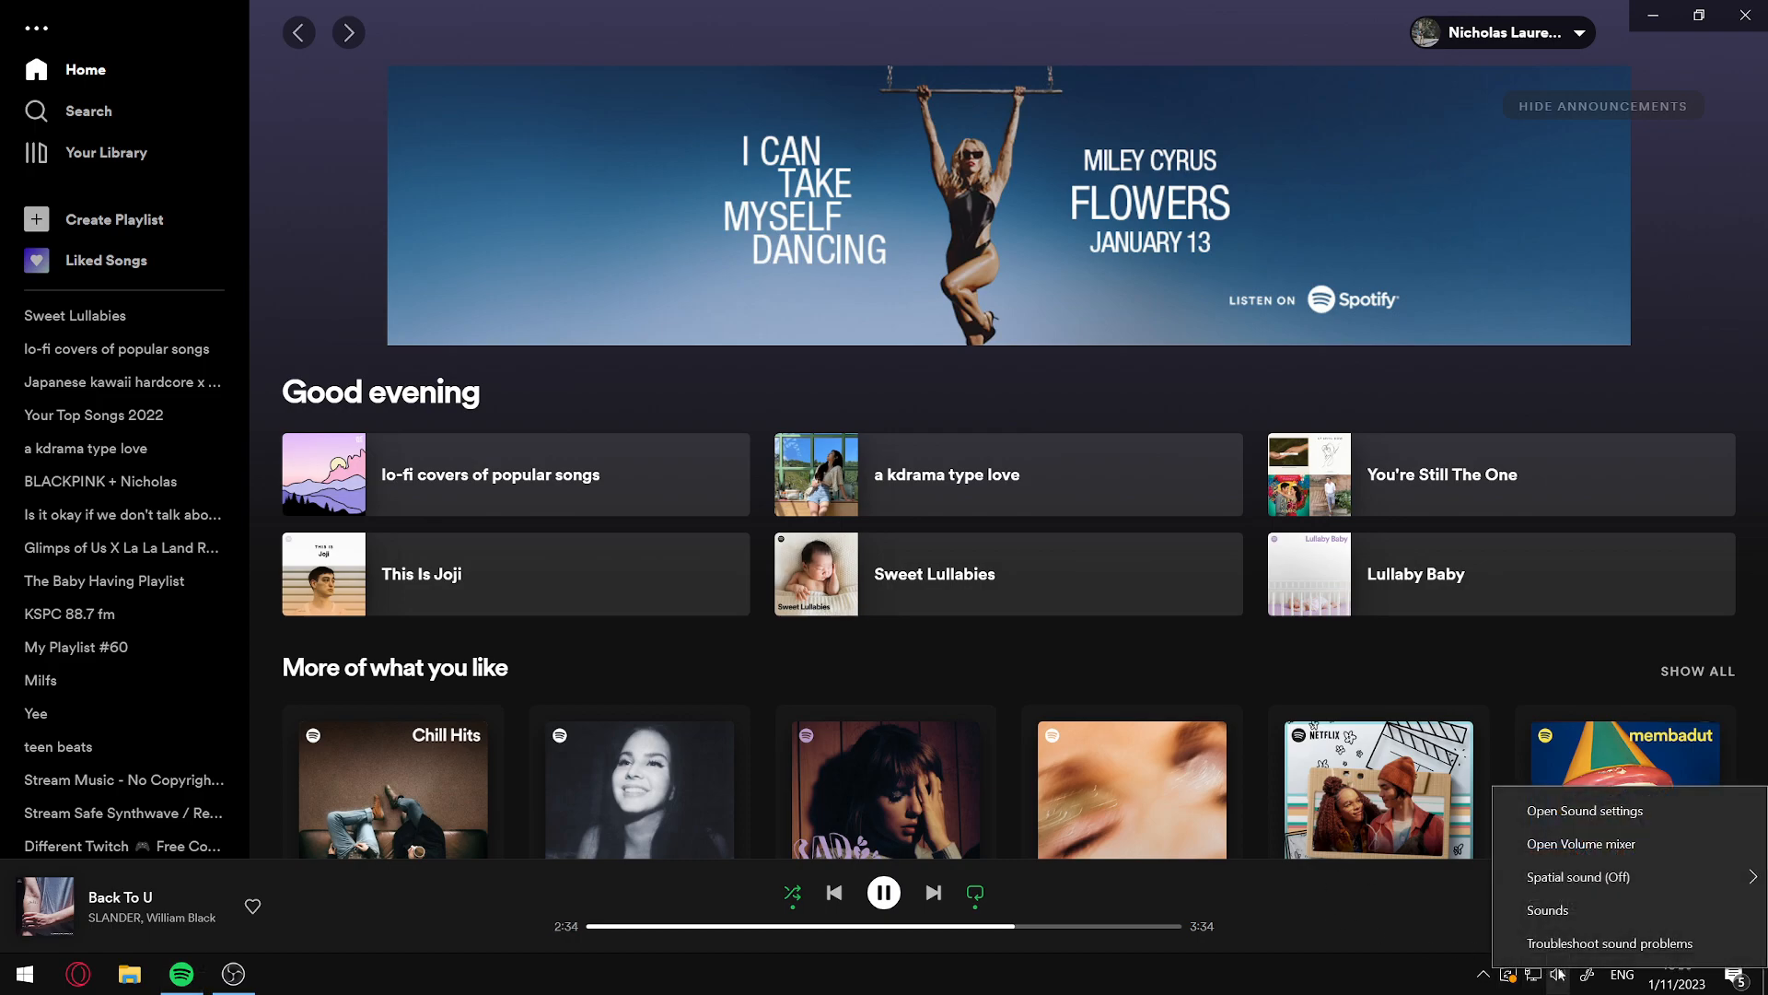
pyautogui.click(1617, 813)
pyautogui.scroll(-5, 810, 558)
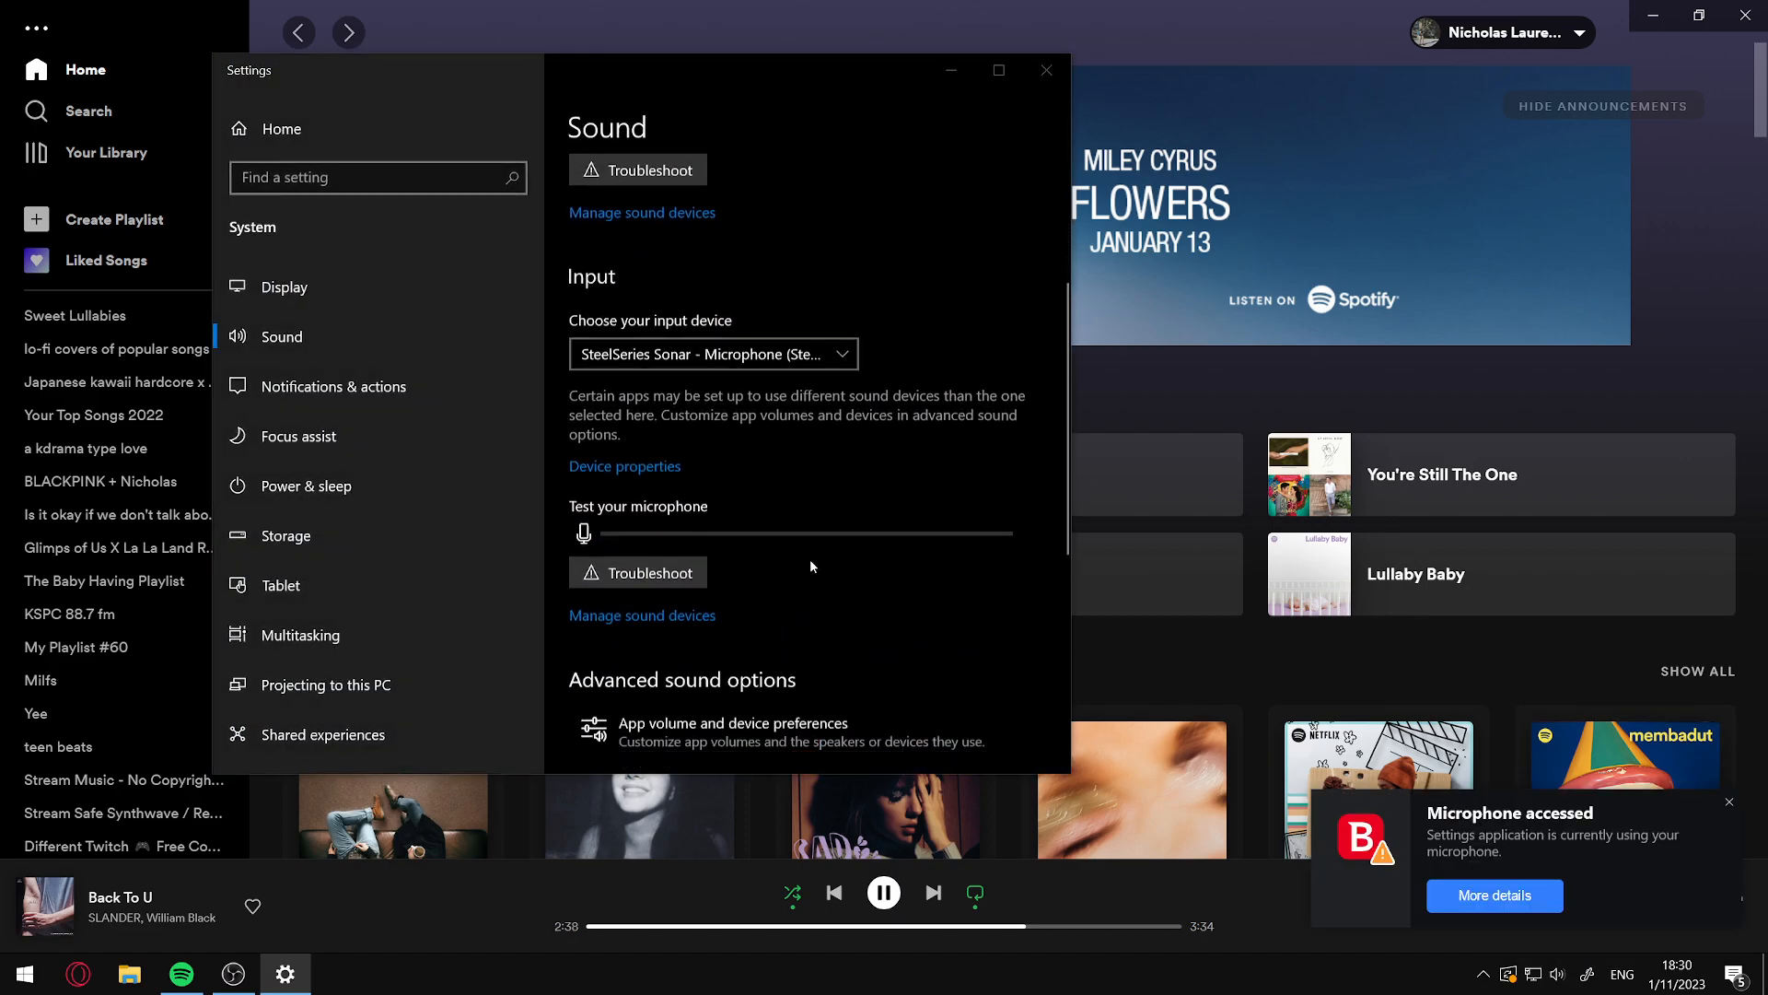
pyautogui.click(763, 622)
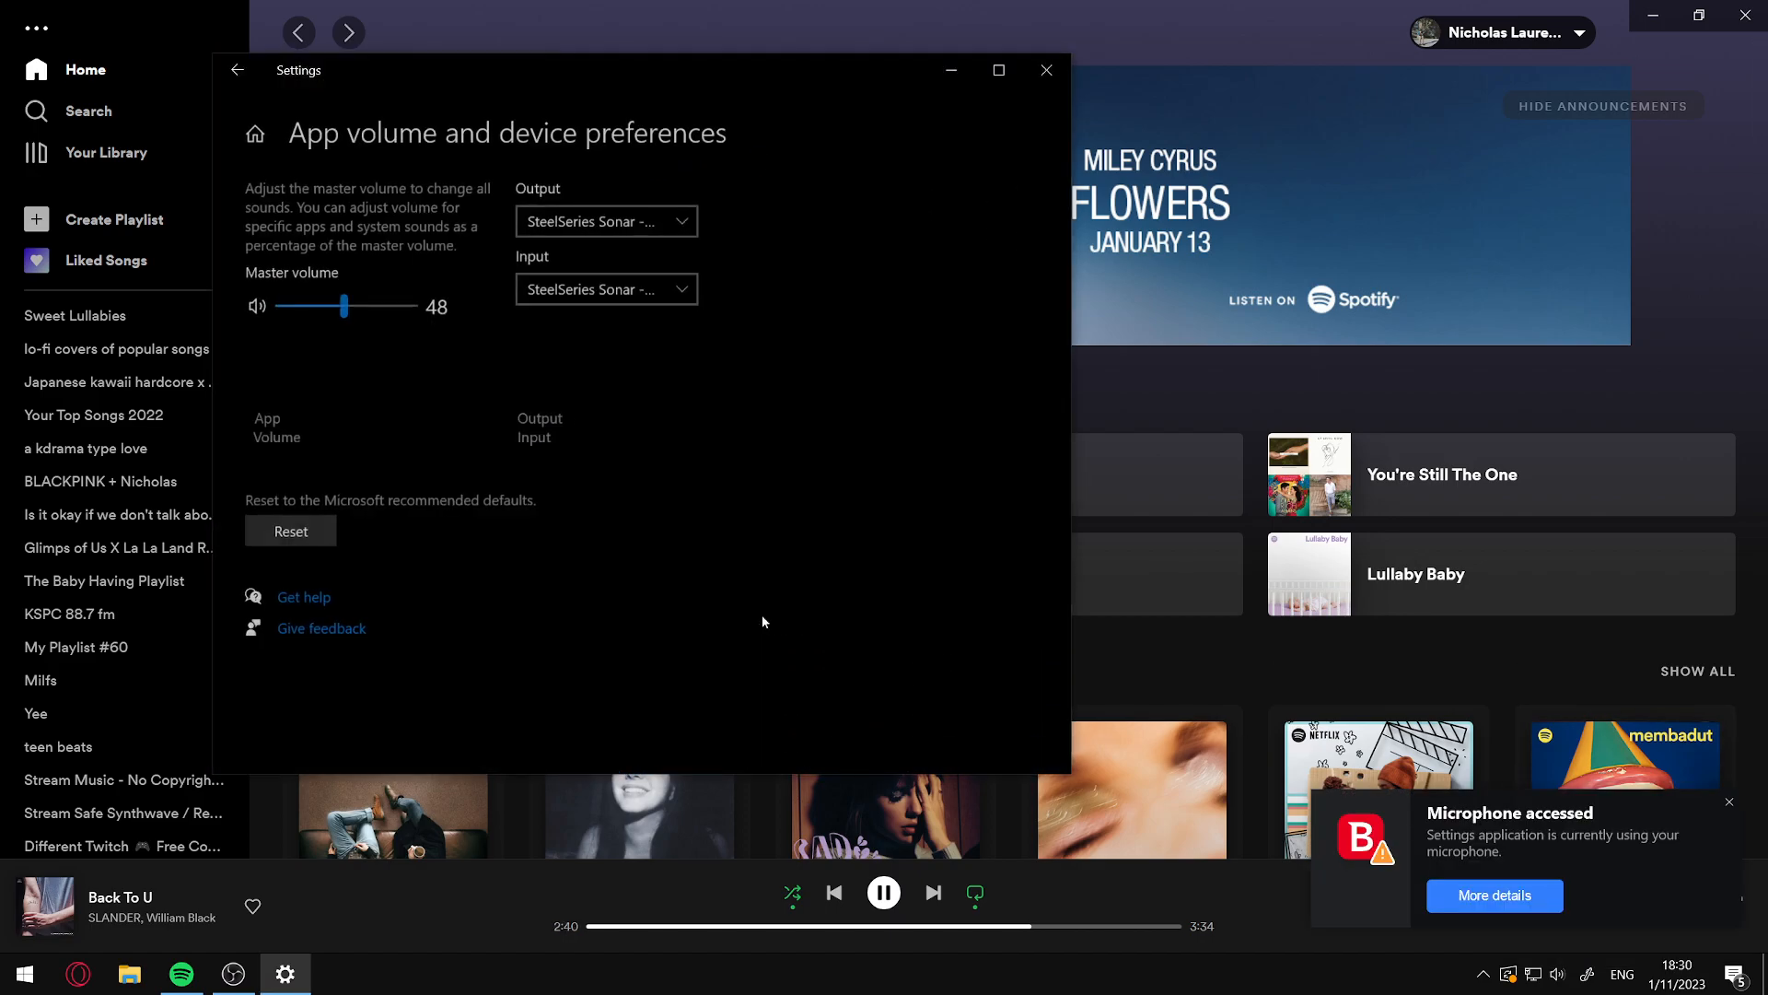
pyautogui.scroll(-5, 765, 571)
pyautogui.scroll(-4, 751, 515)
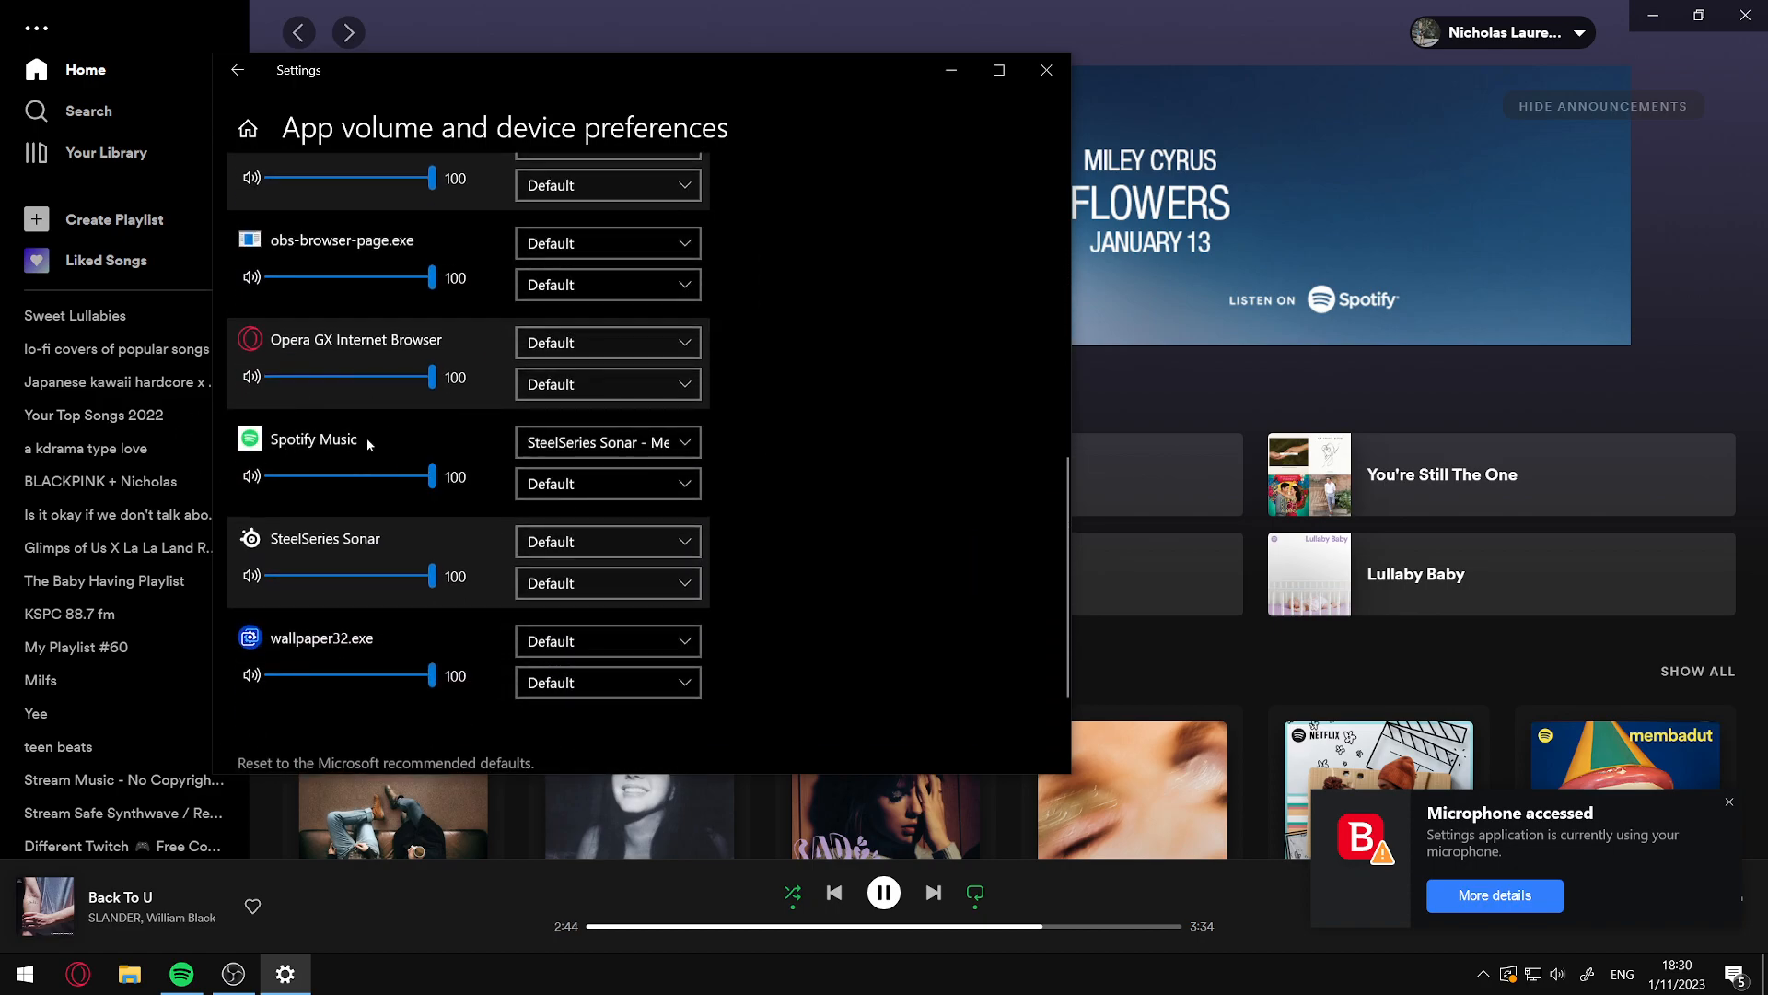
pyautogui.click(594, 442)
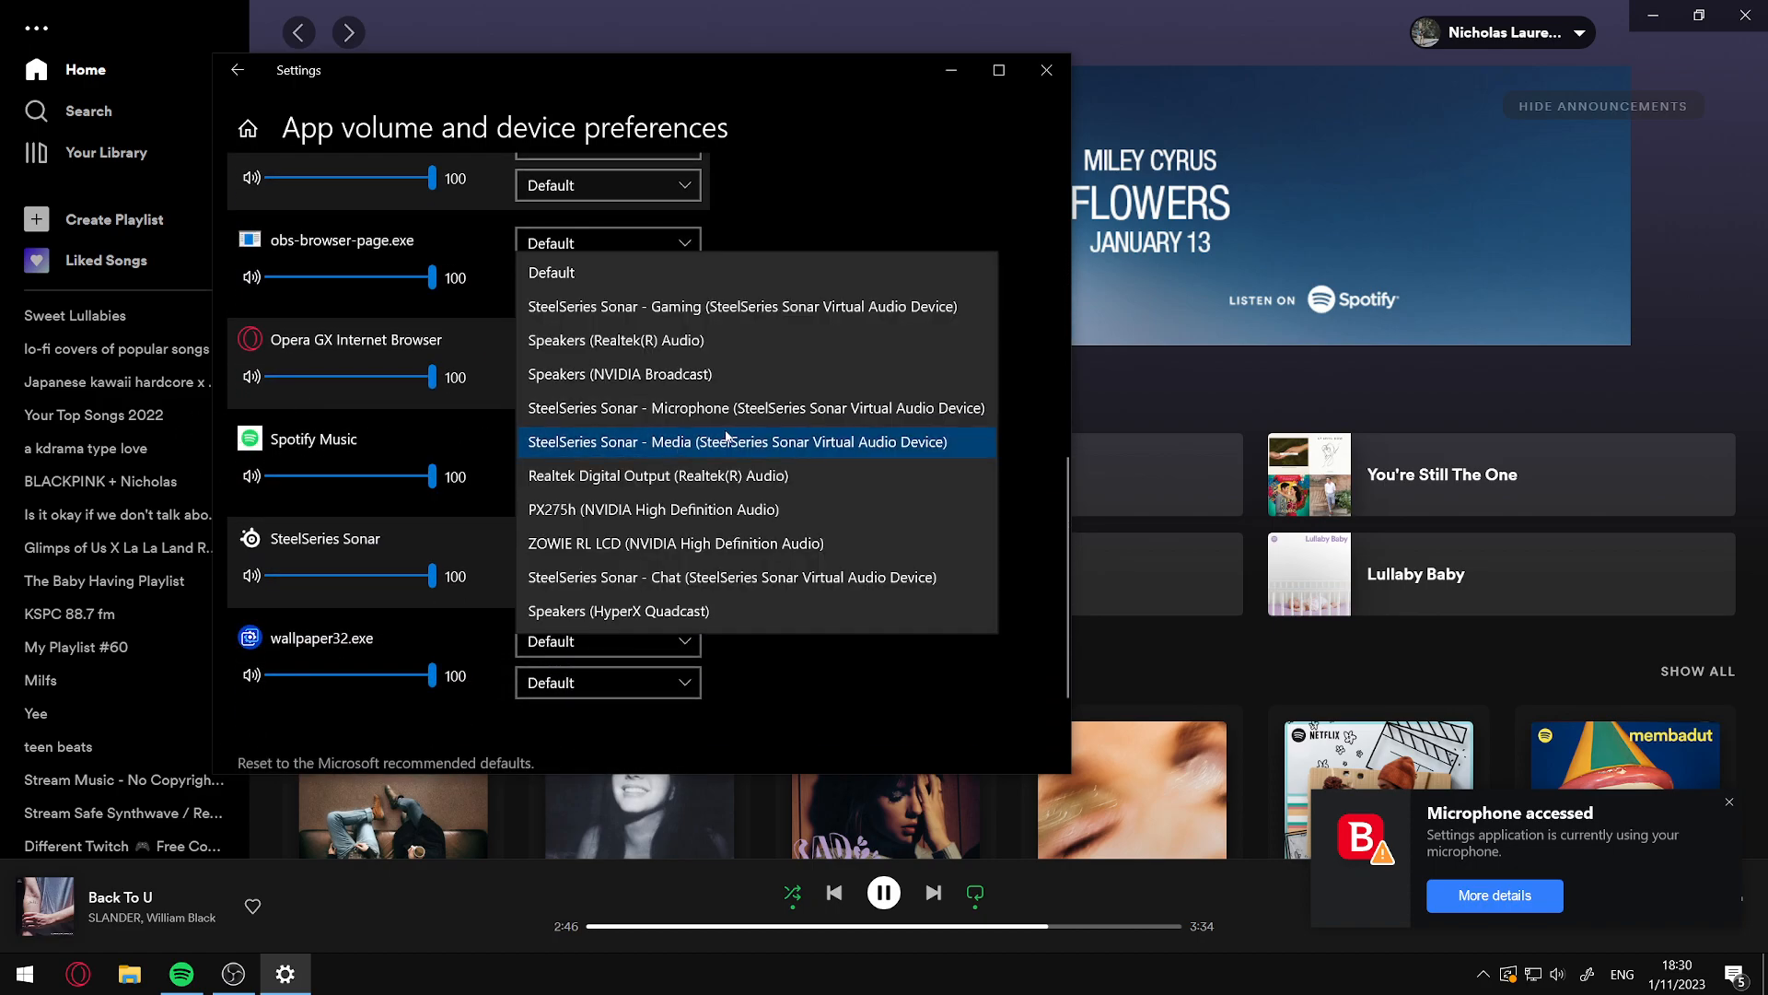
pyautogui.click(723, 513)
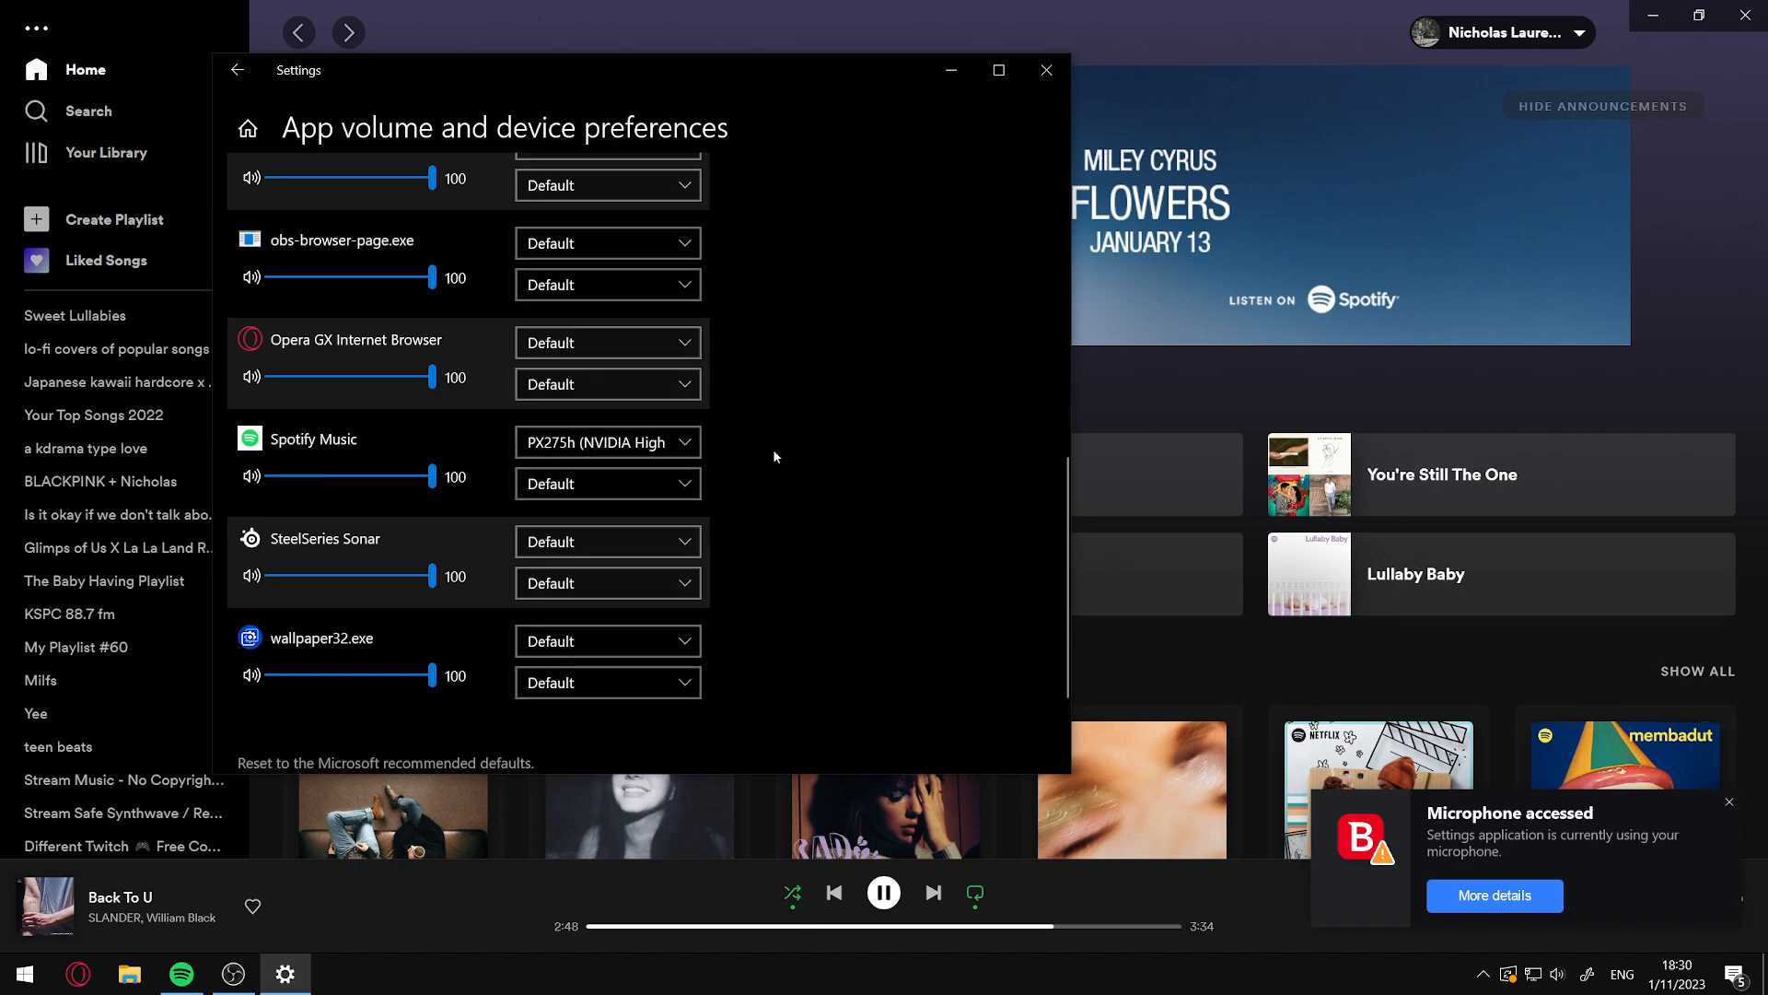
# - Return to OBS and change the 5 web source's audio monitoring option in Advanced Audio Properties
pyautogui.click(231, 973)
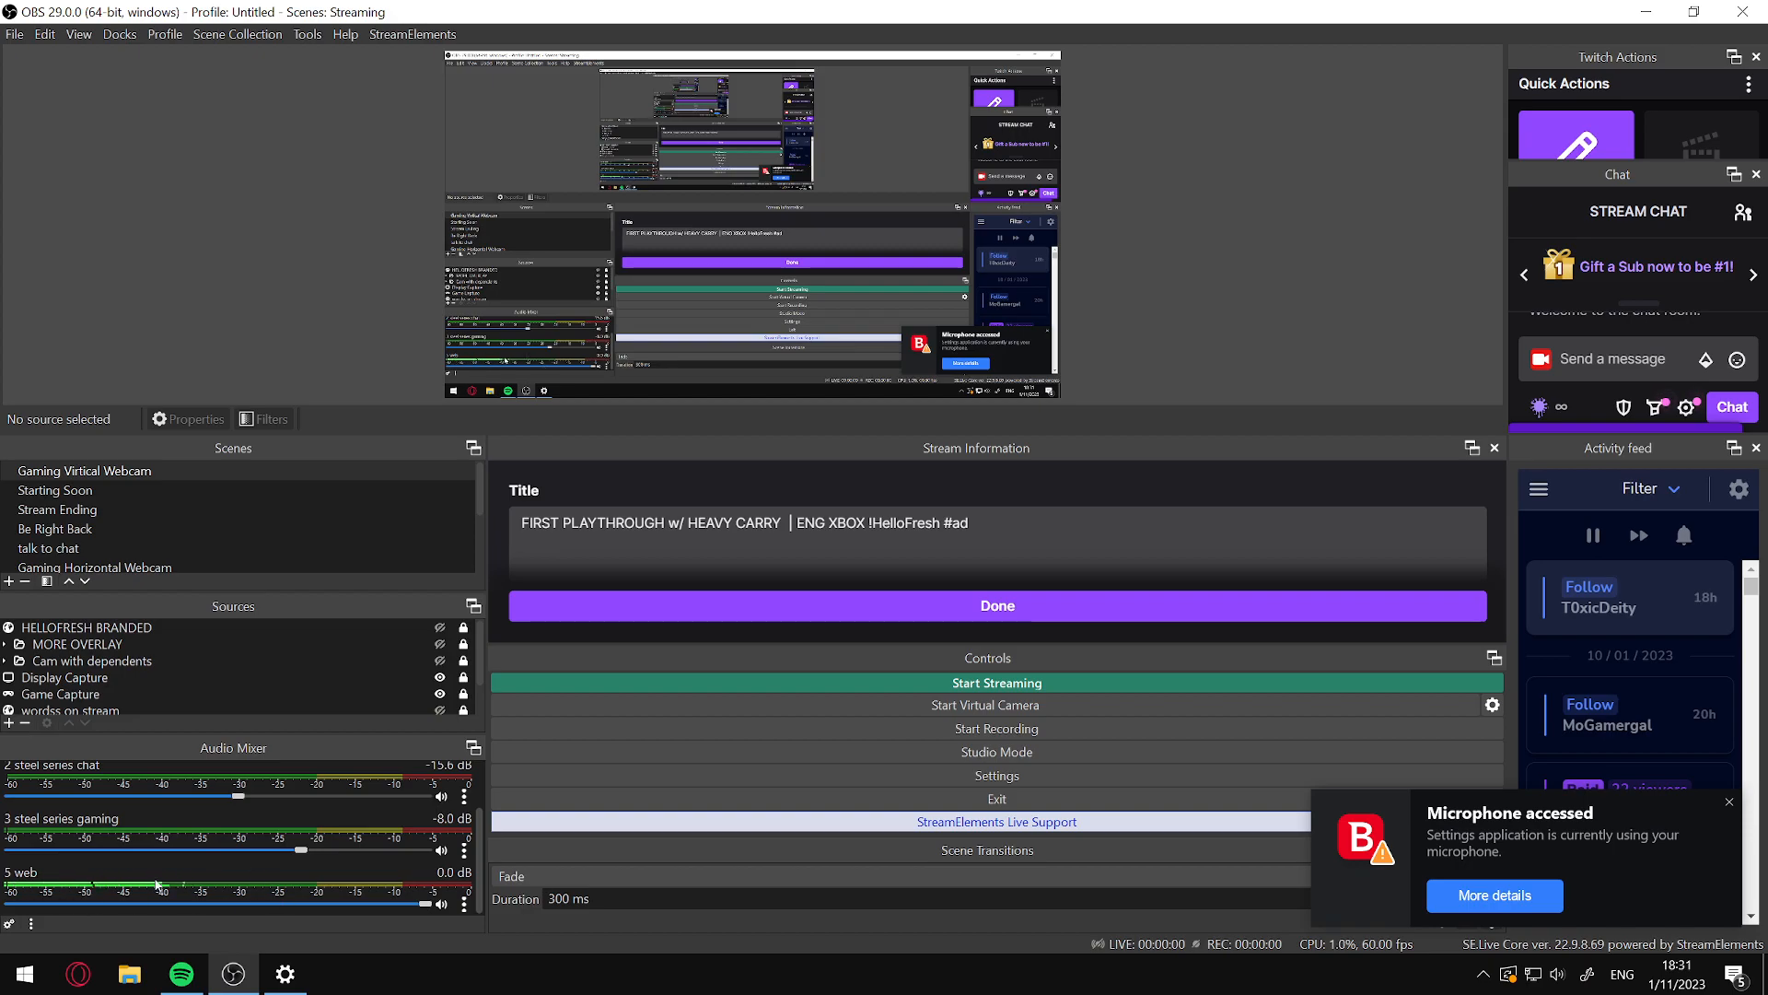
pyautogui.click(1729, 802)
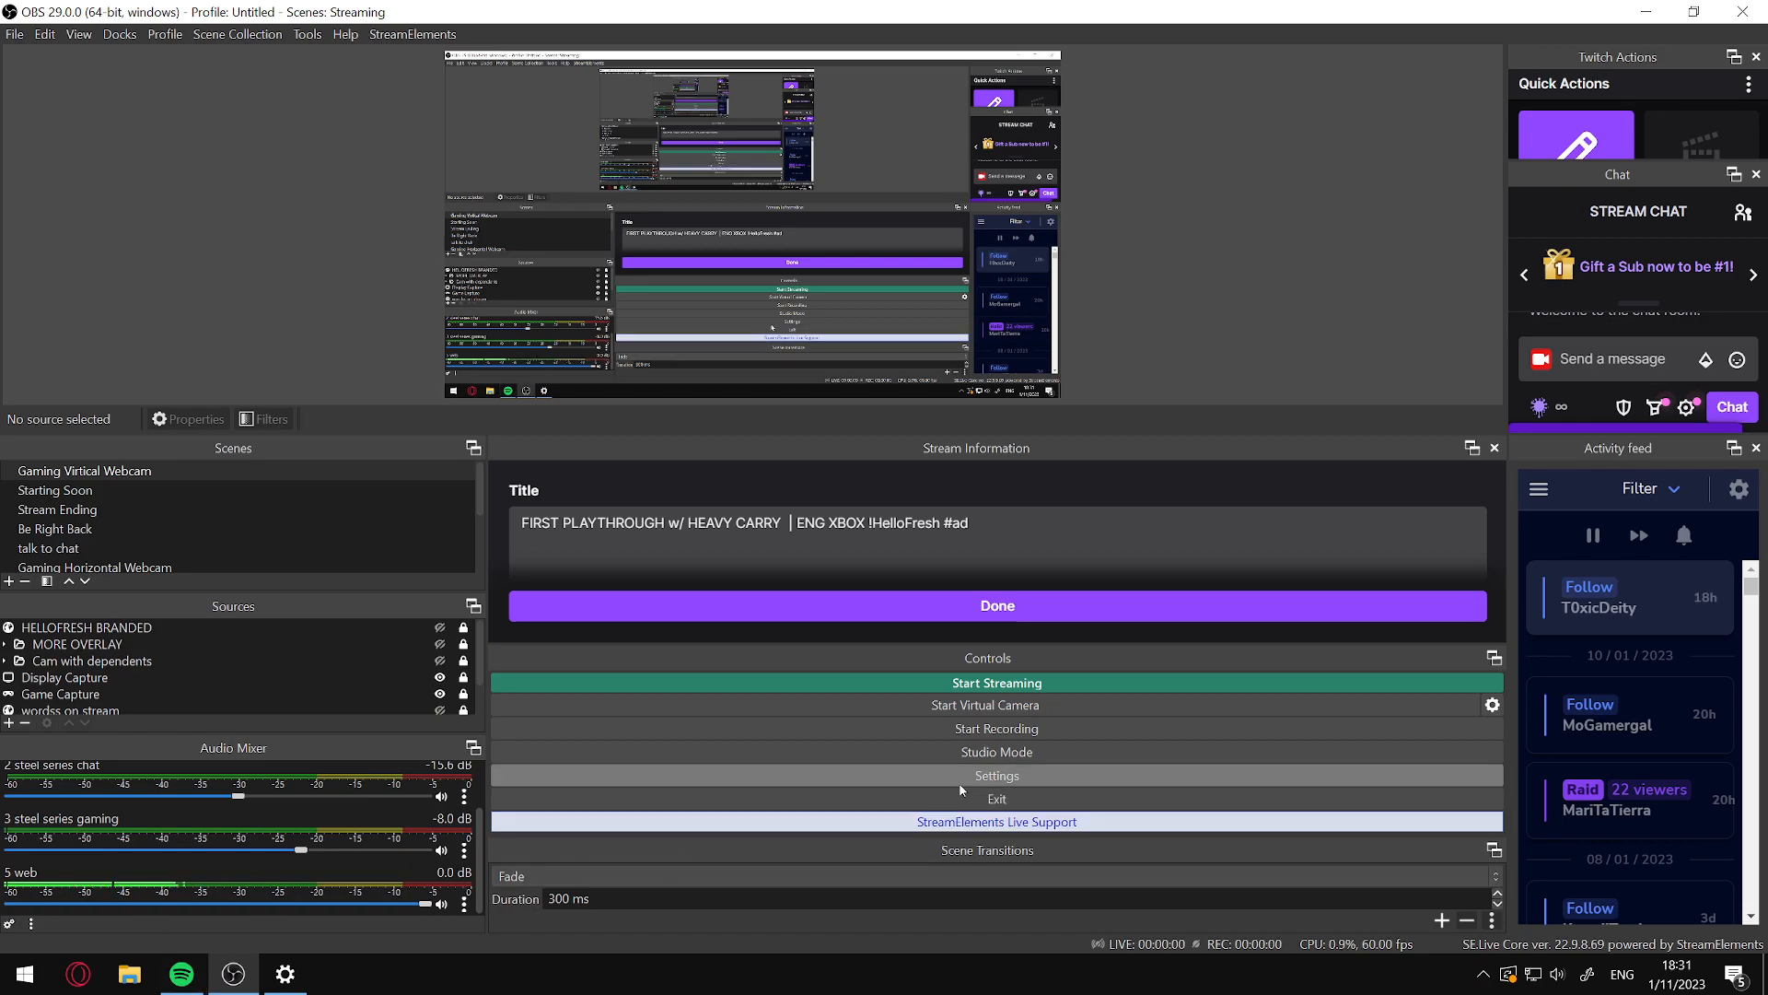
pyautogui.click(463, 903)
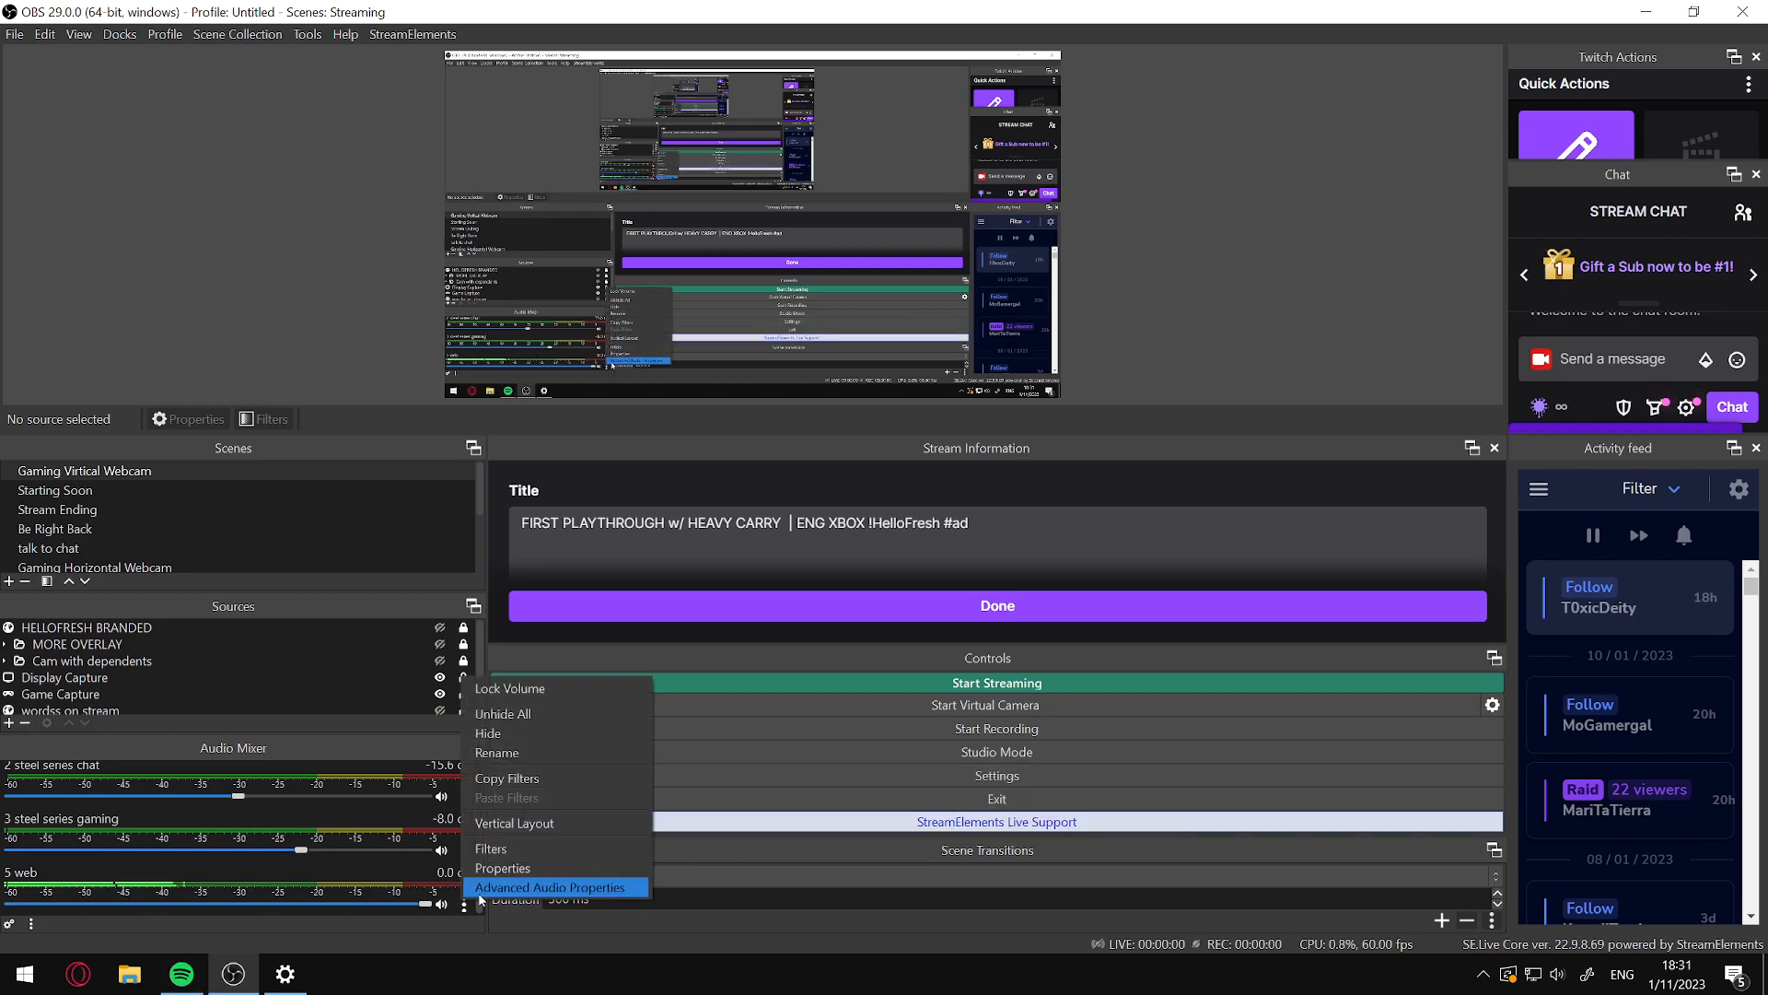
pyautogui.click(488, 889)
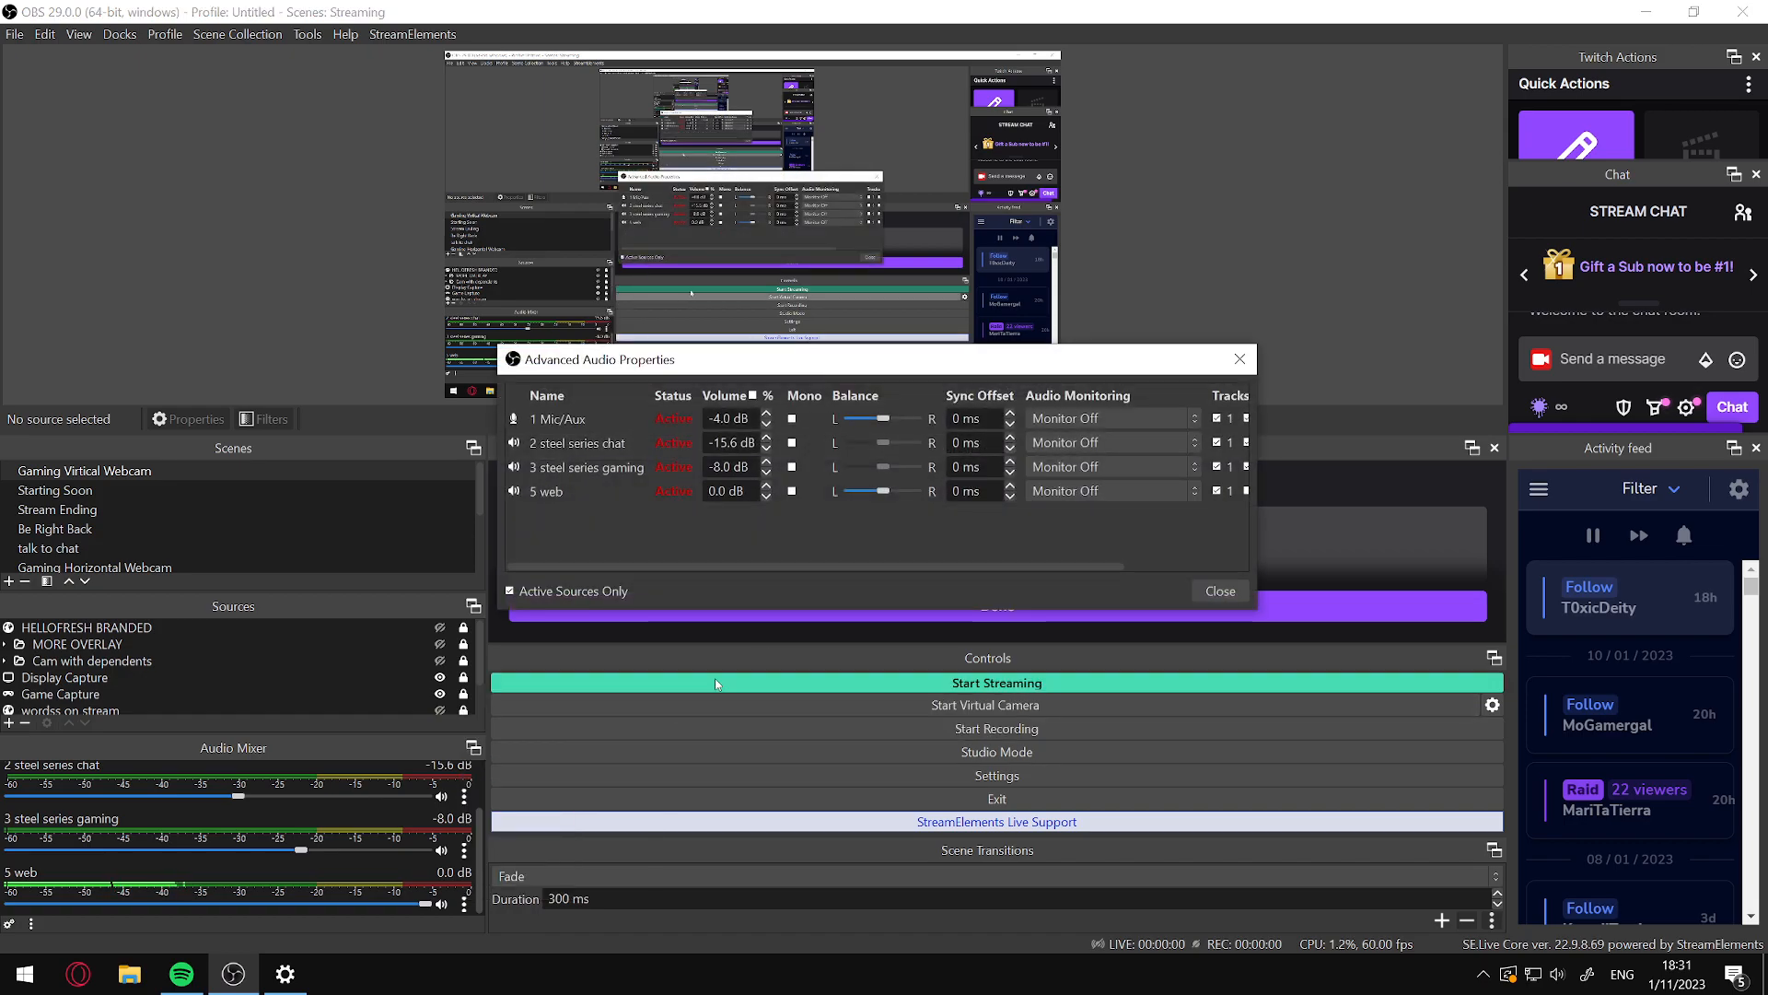
pyautogui.moveTo(1252, 601); pyautogui.dragTo(1639, 667)
pyautogui.moveTo(1252, 363); pyautogui.dragTo(878, 368)
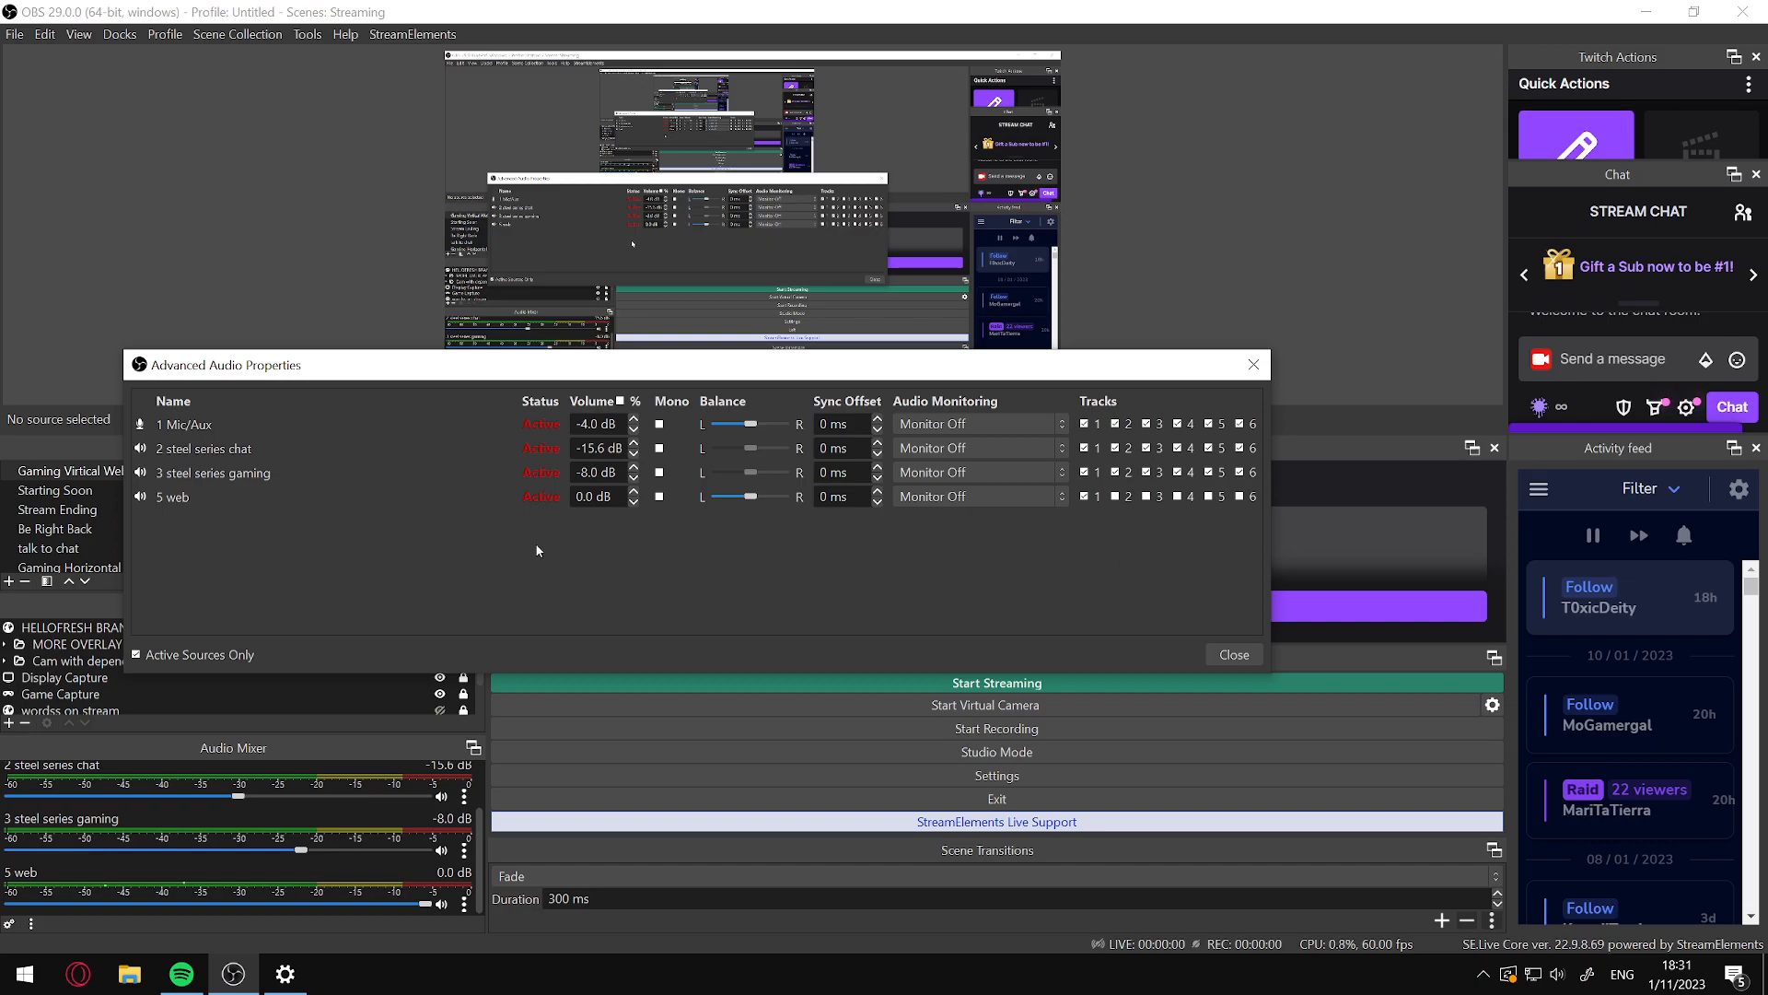
pyautogui.click(1062, 502)
pyautogui.click(1036, 553)
pyautogui.click(1245, 657)
# - Check the Spotify player and return to OBS
pyautogui.click(190, 980)
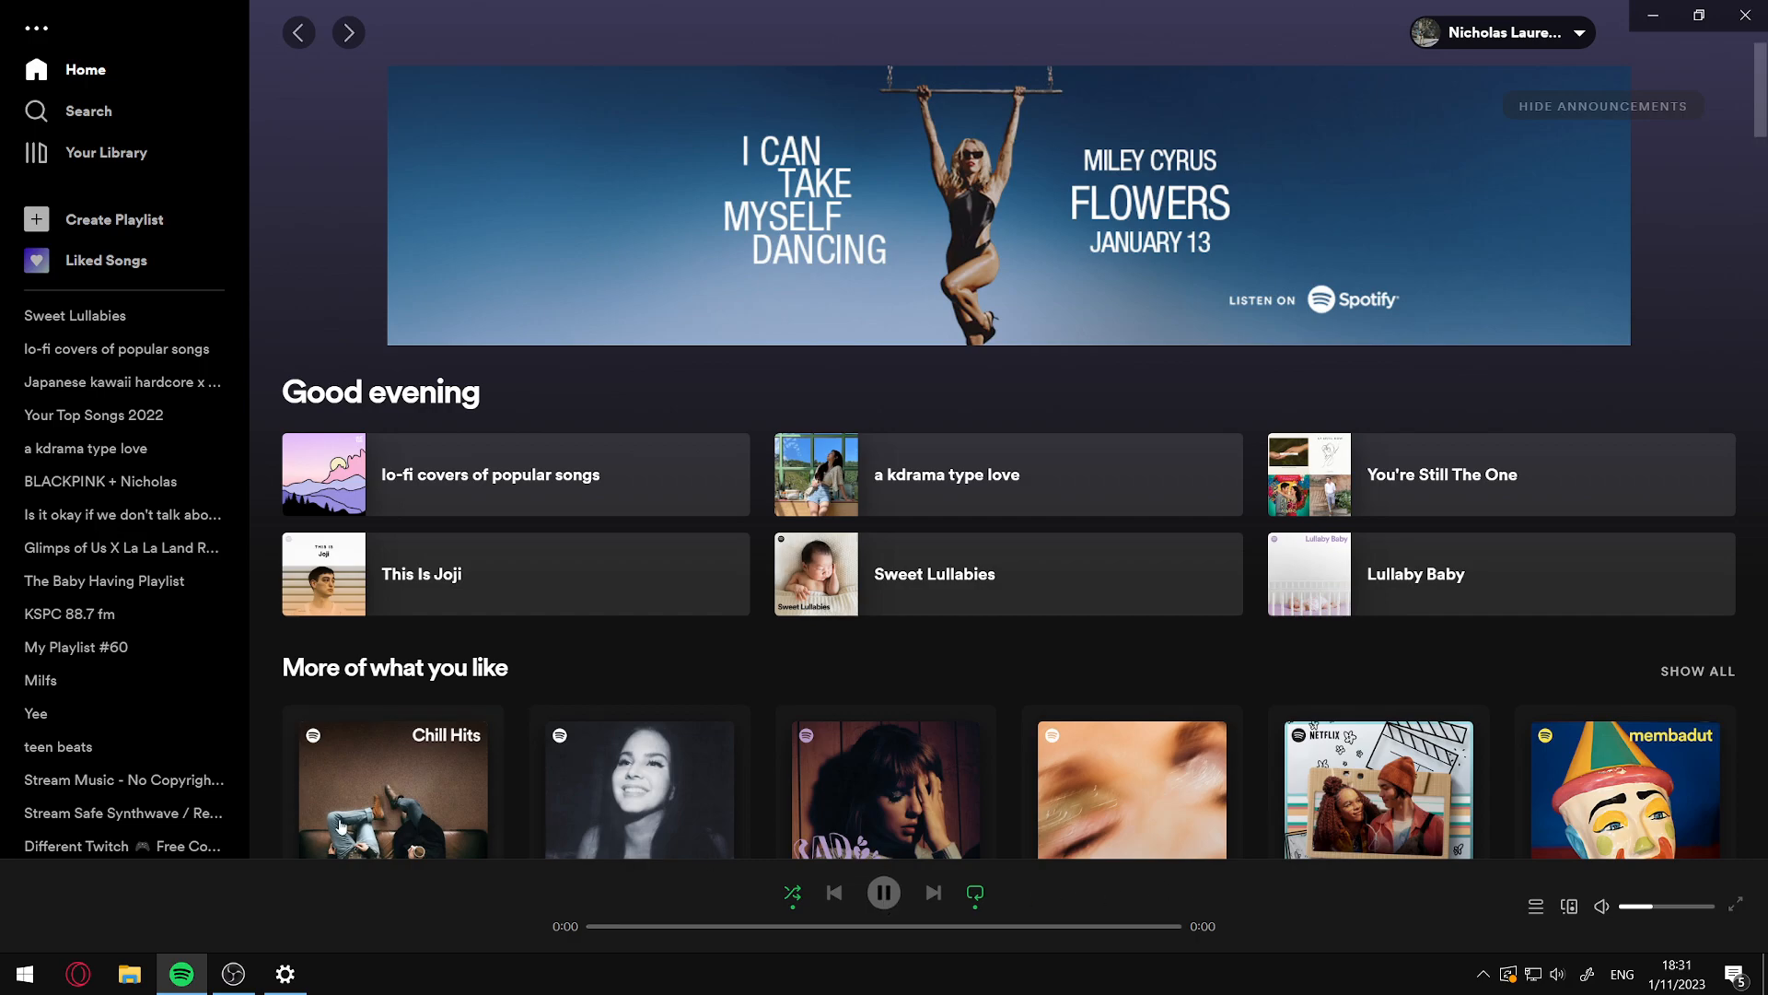
pyautogui.click(233, 974)
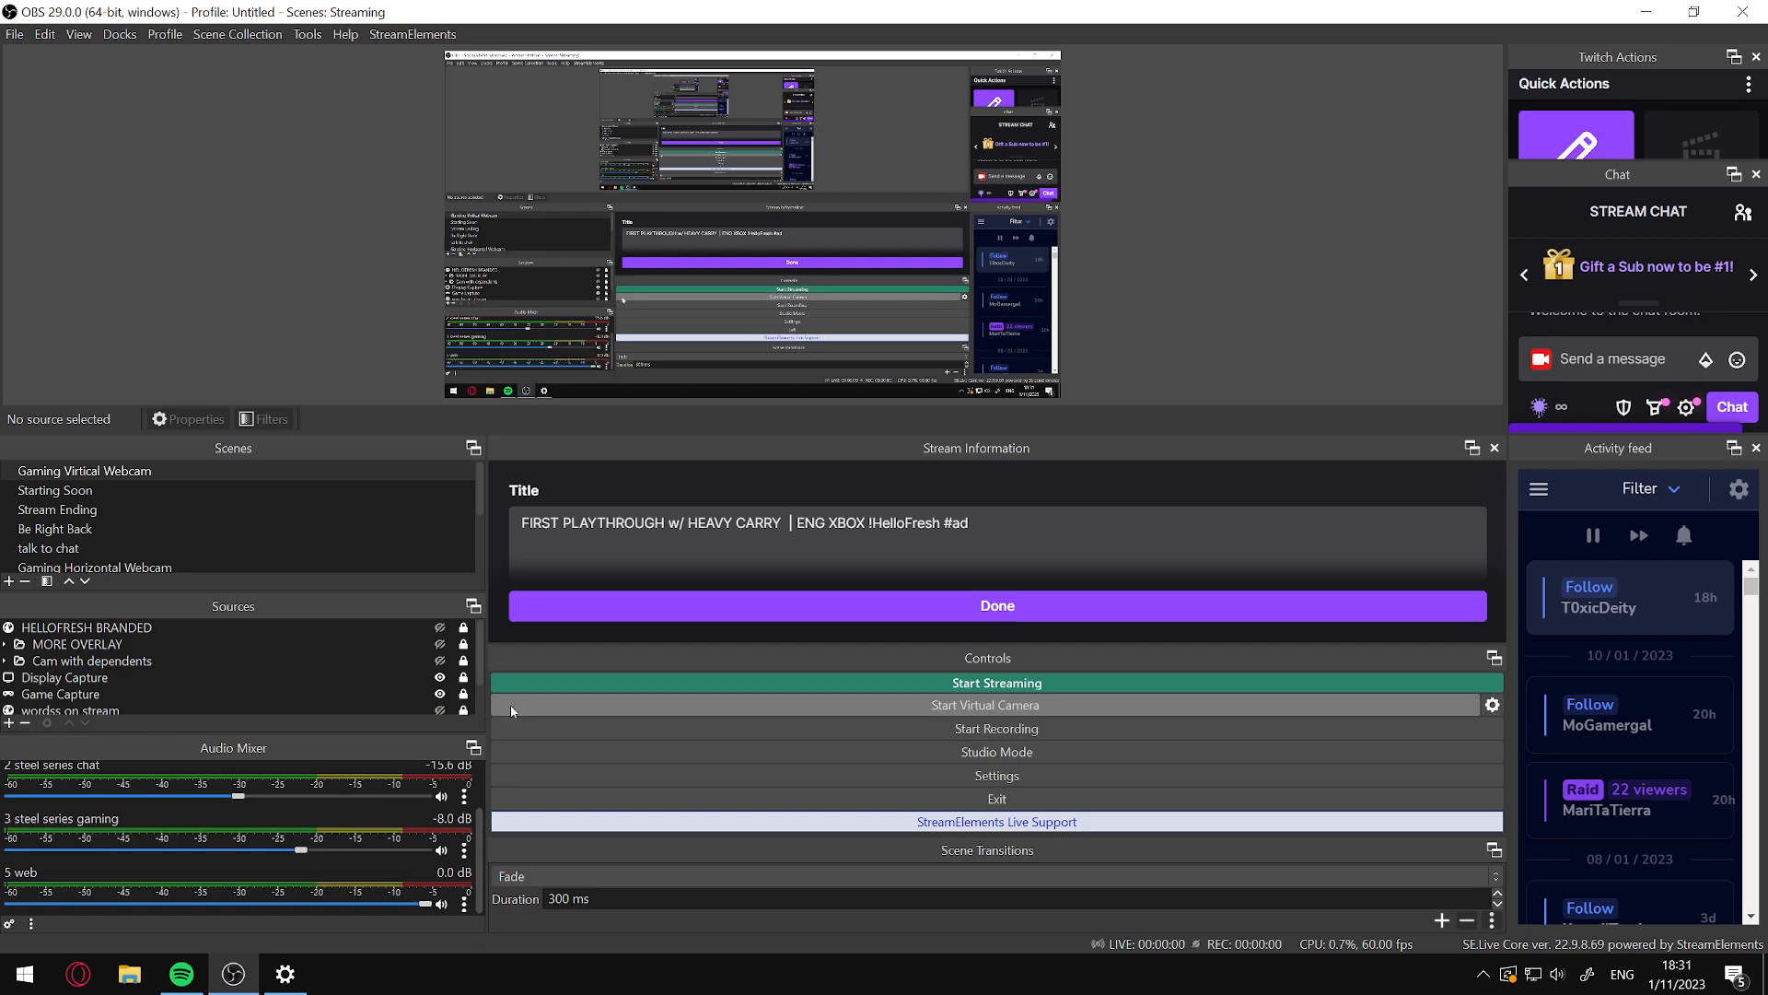
# - Open OBS Settings and review the Audio page's global devices and monitoring device, then close with OK
pyautogui.click(681, 782)
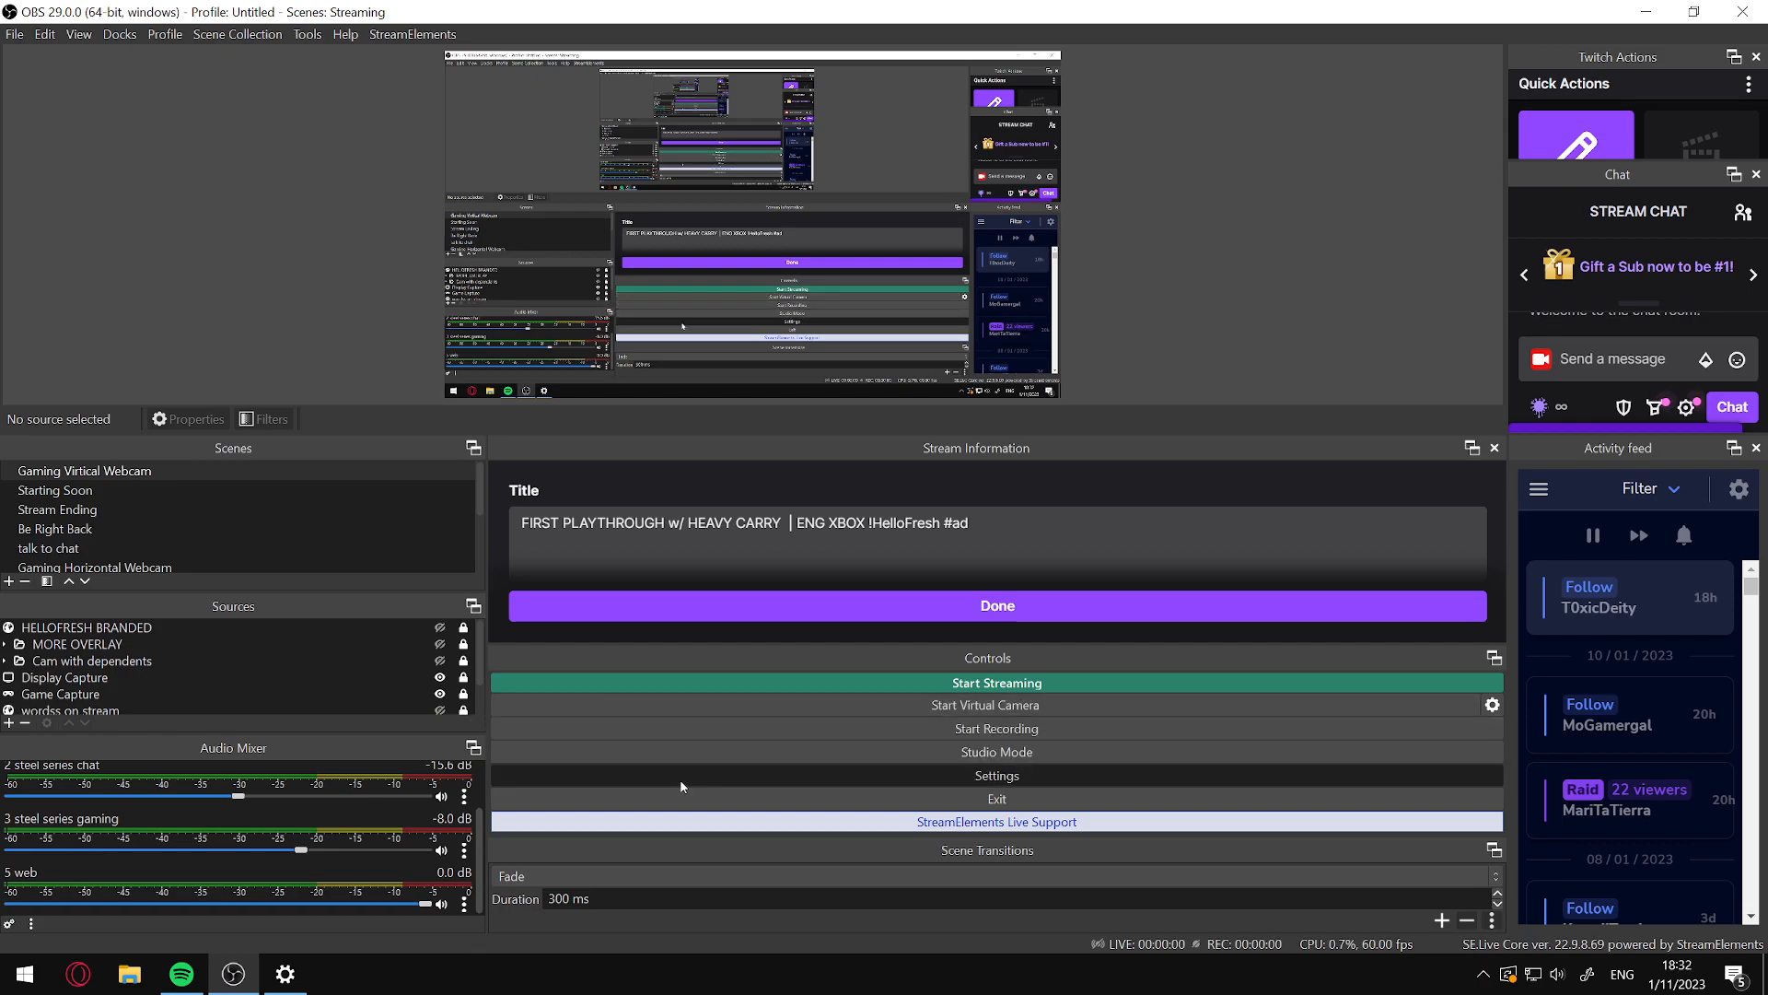
pyautogui.click(1030, 773)
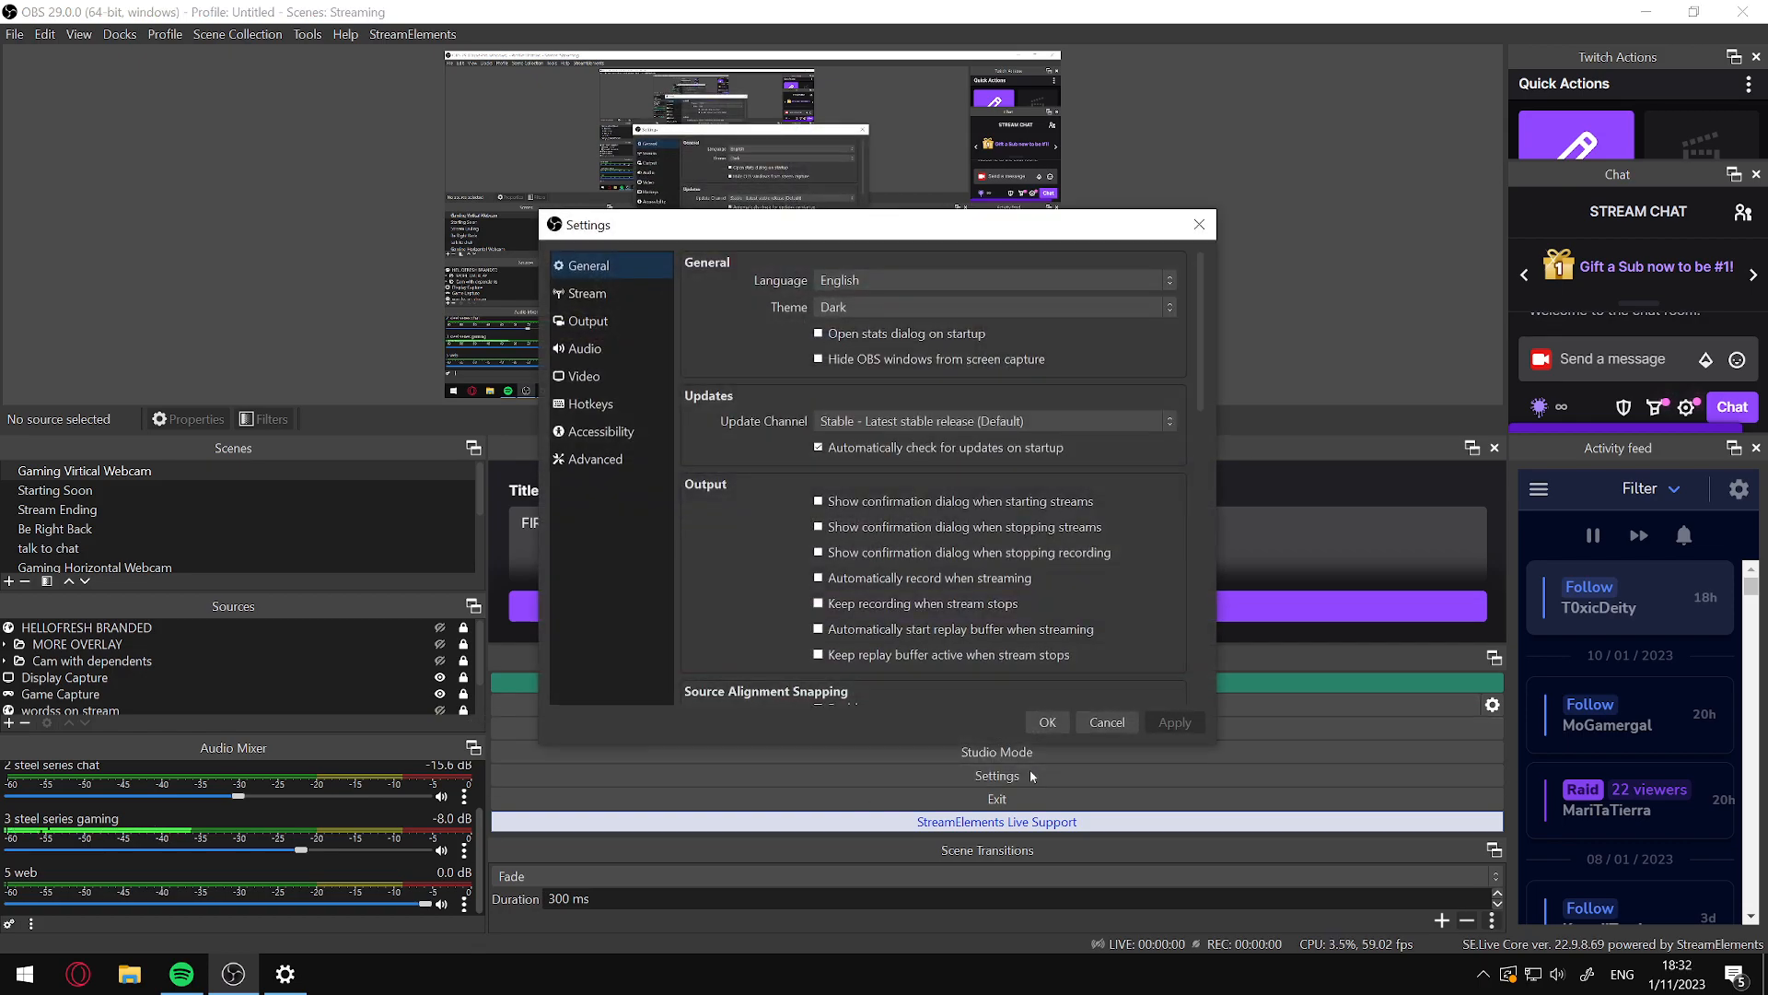
pyautogui.click(600, 349)
pyautogui.scroll(-2, 719, 497)
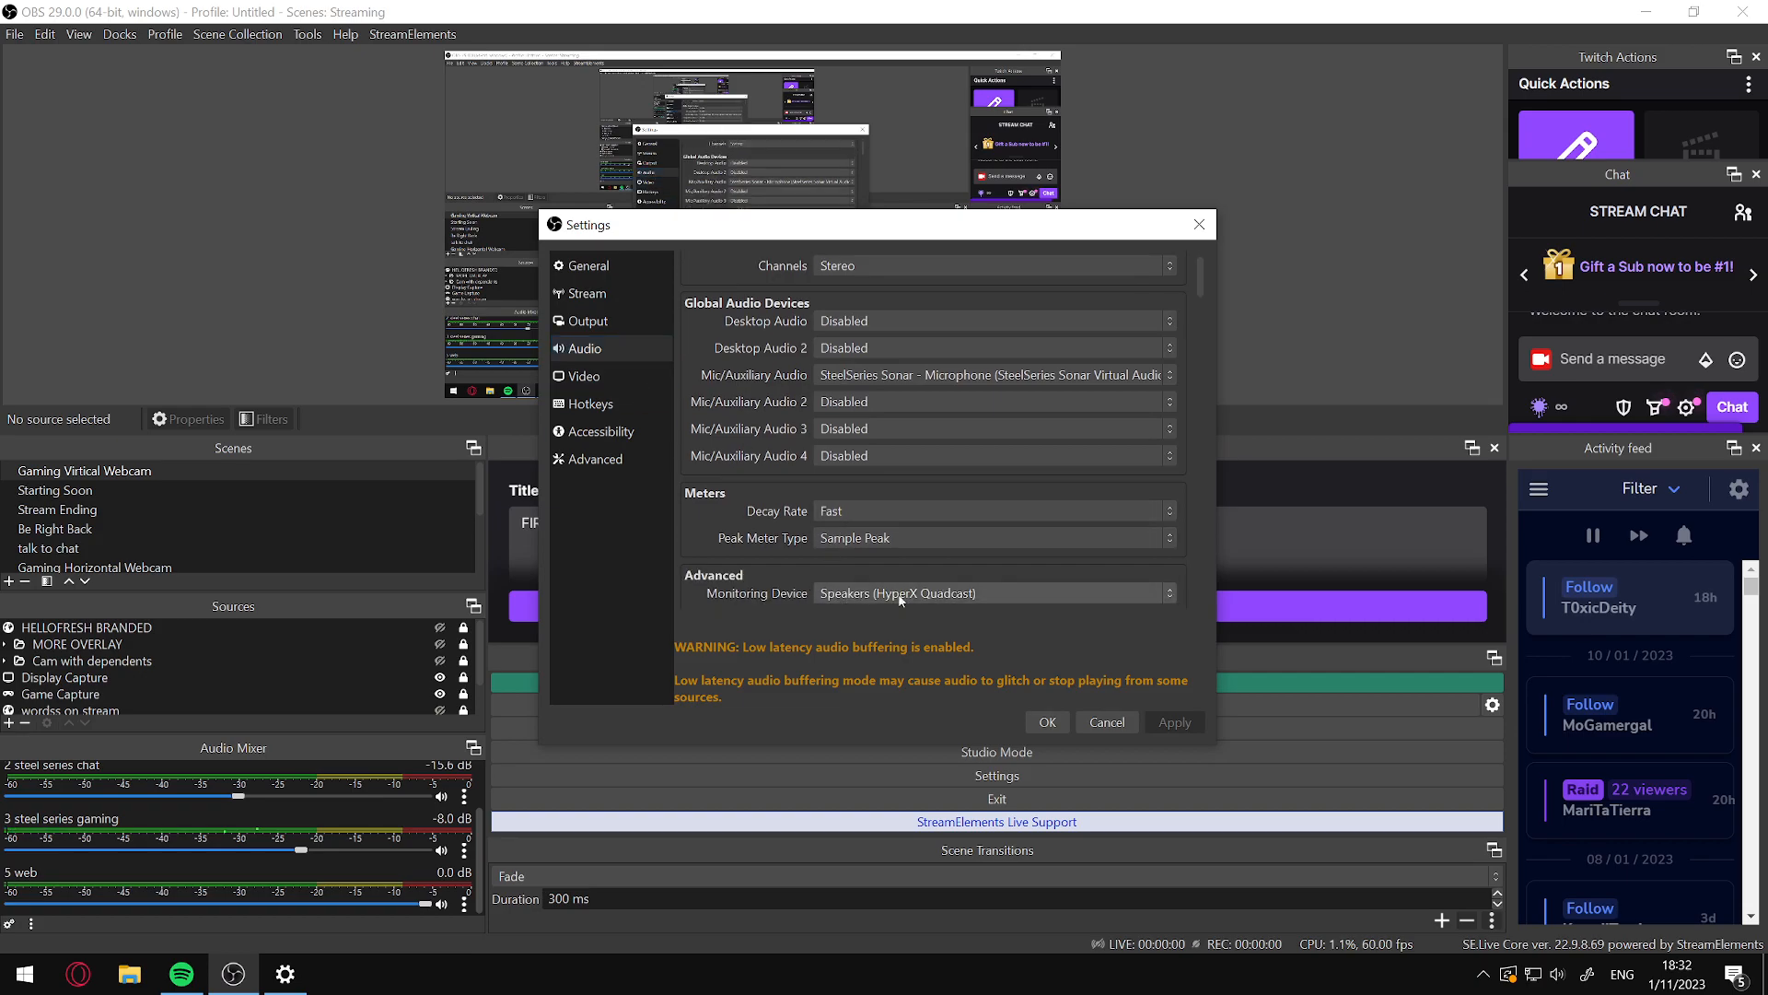
pyautogui.scroll(-1, 740, 556)
pyautogui.click(1041, 721)
# - Switch to Spotify and start playing the Japanese kawaii hardcore x future bass playlist
pyautogui.click(181, 973)
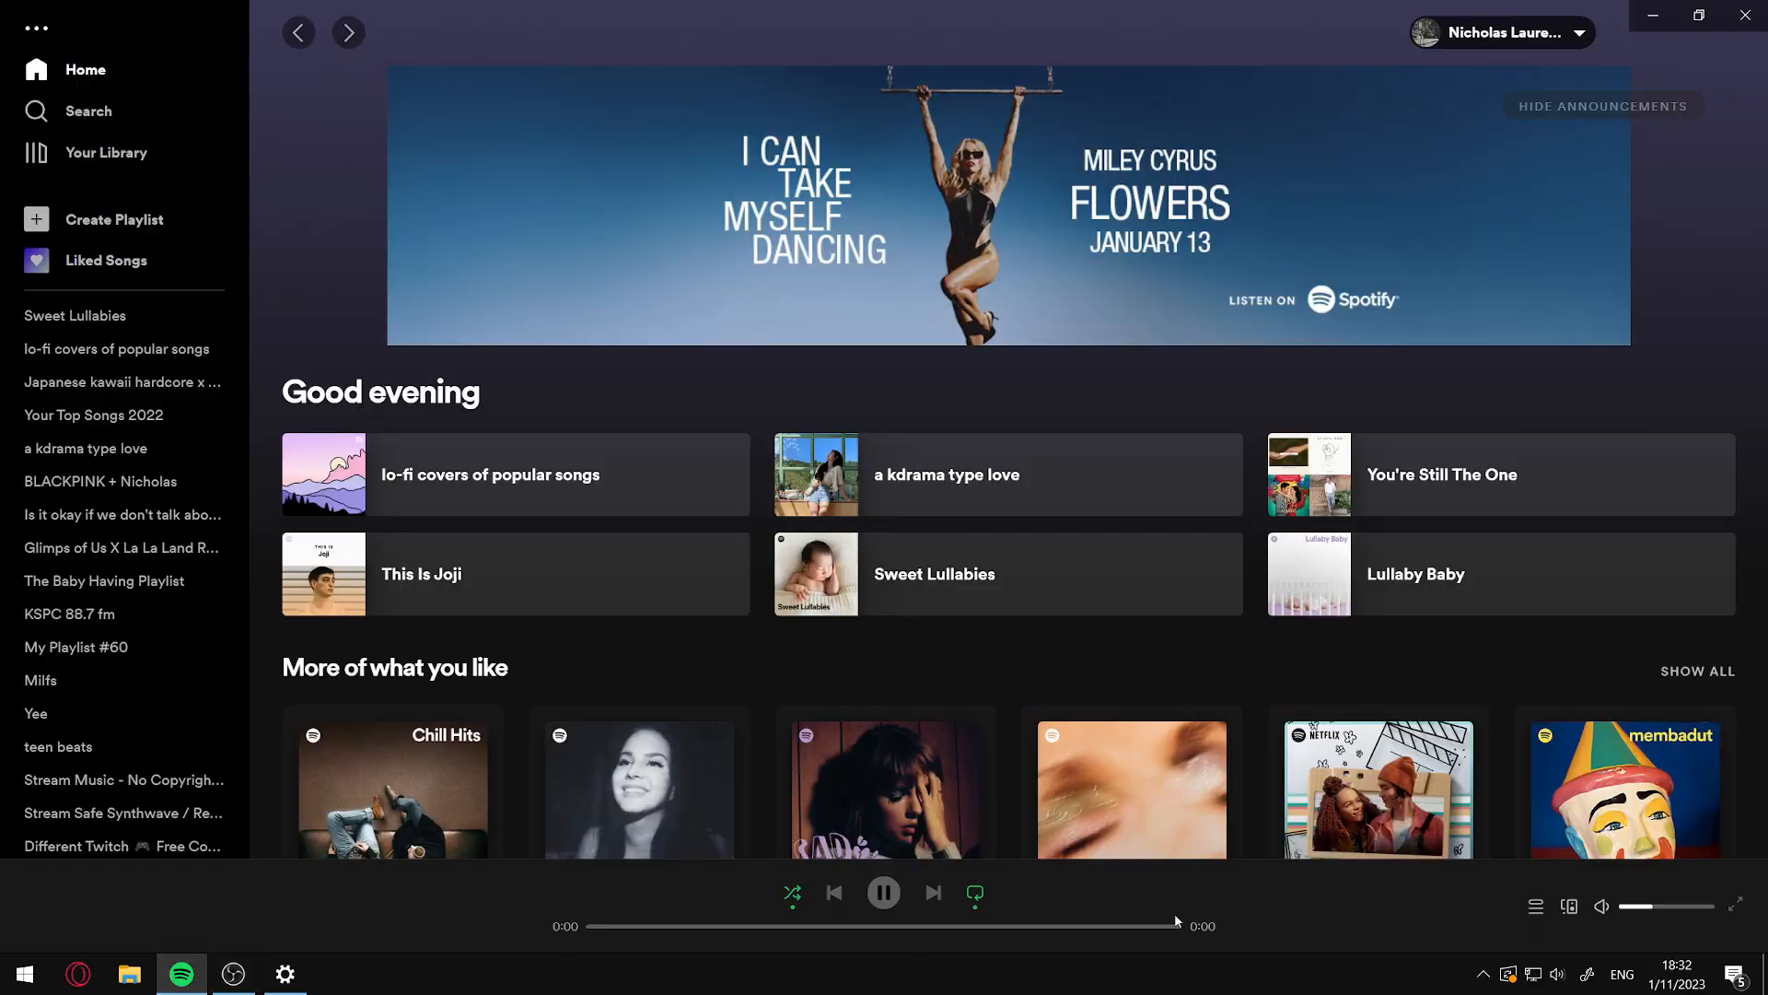
pyautogui.click(139, 383)
pyautogui.click(316, 405)
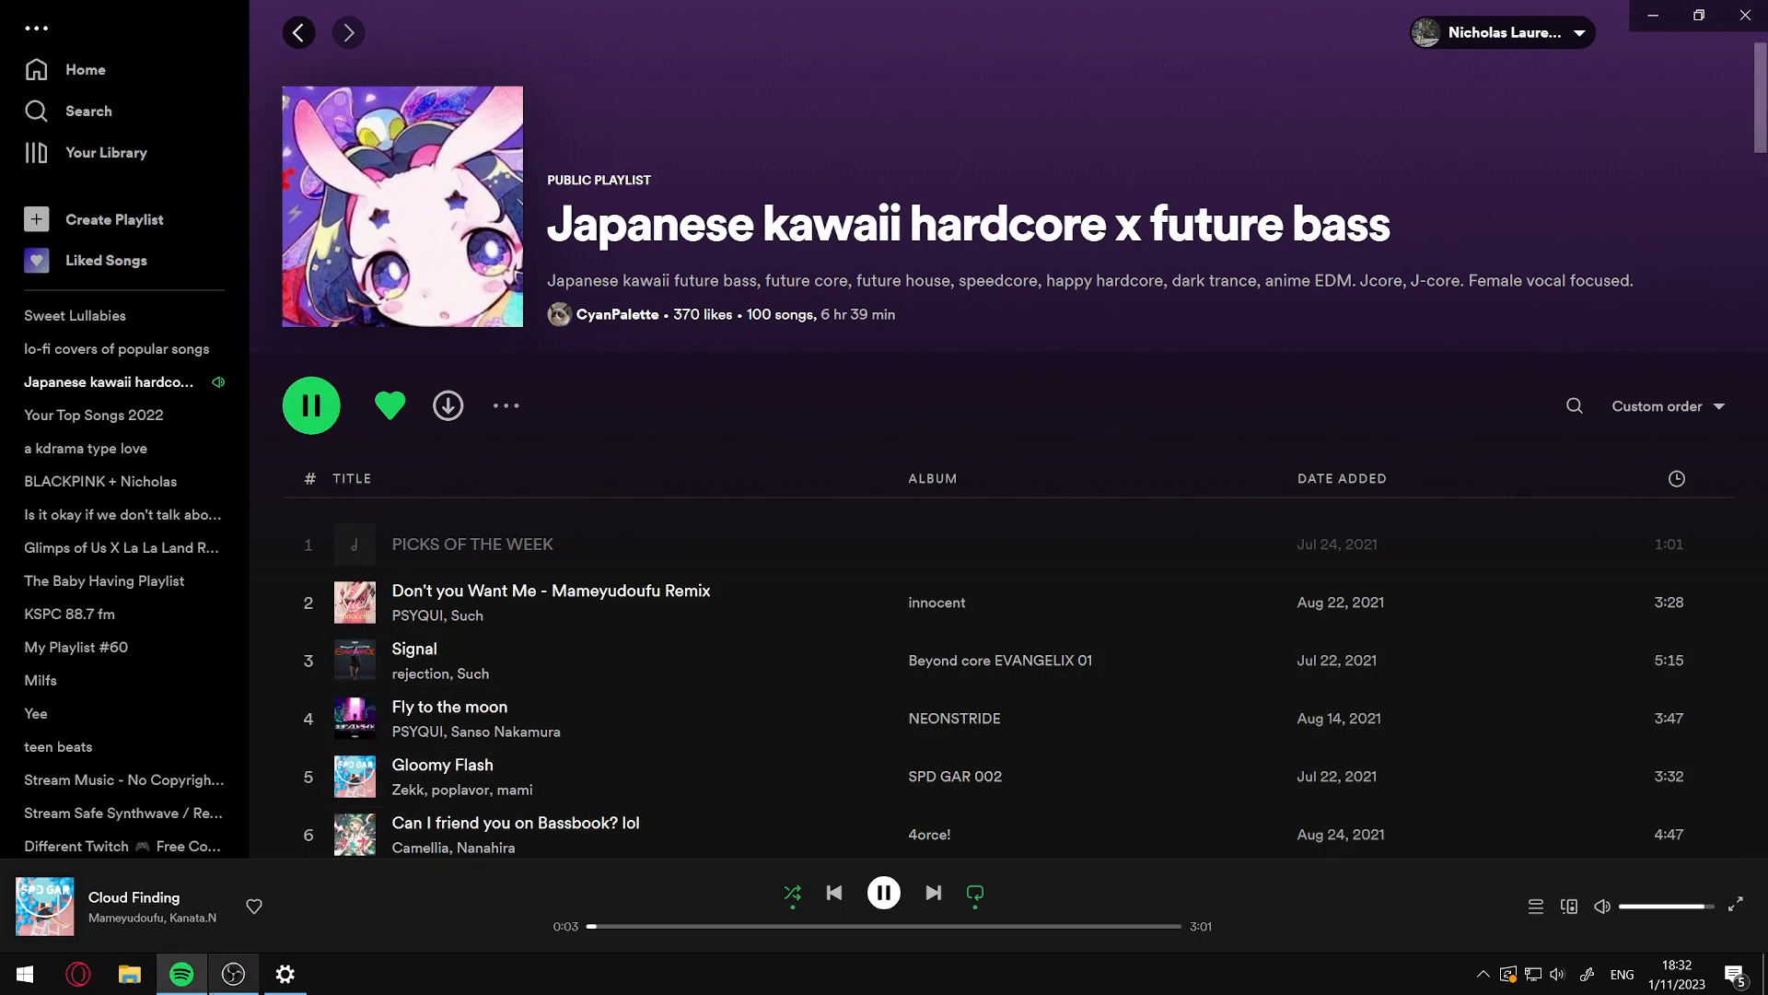
# - Switch between OBS and Spotify to check whether the 5 web source's meter picks up the music
pyautogui.click(233, 973)
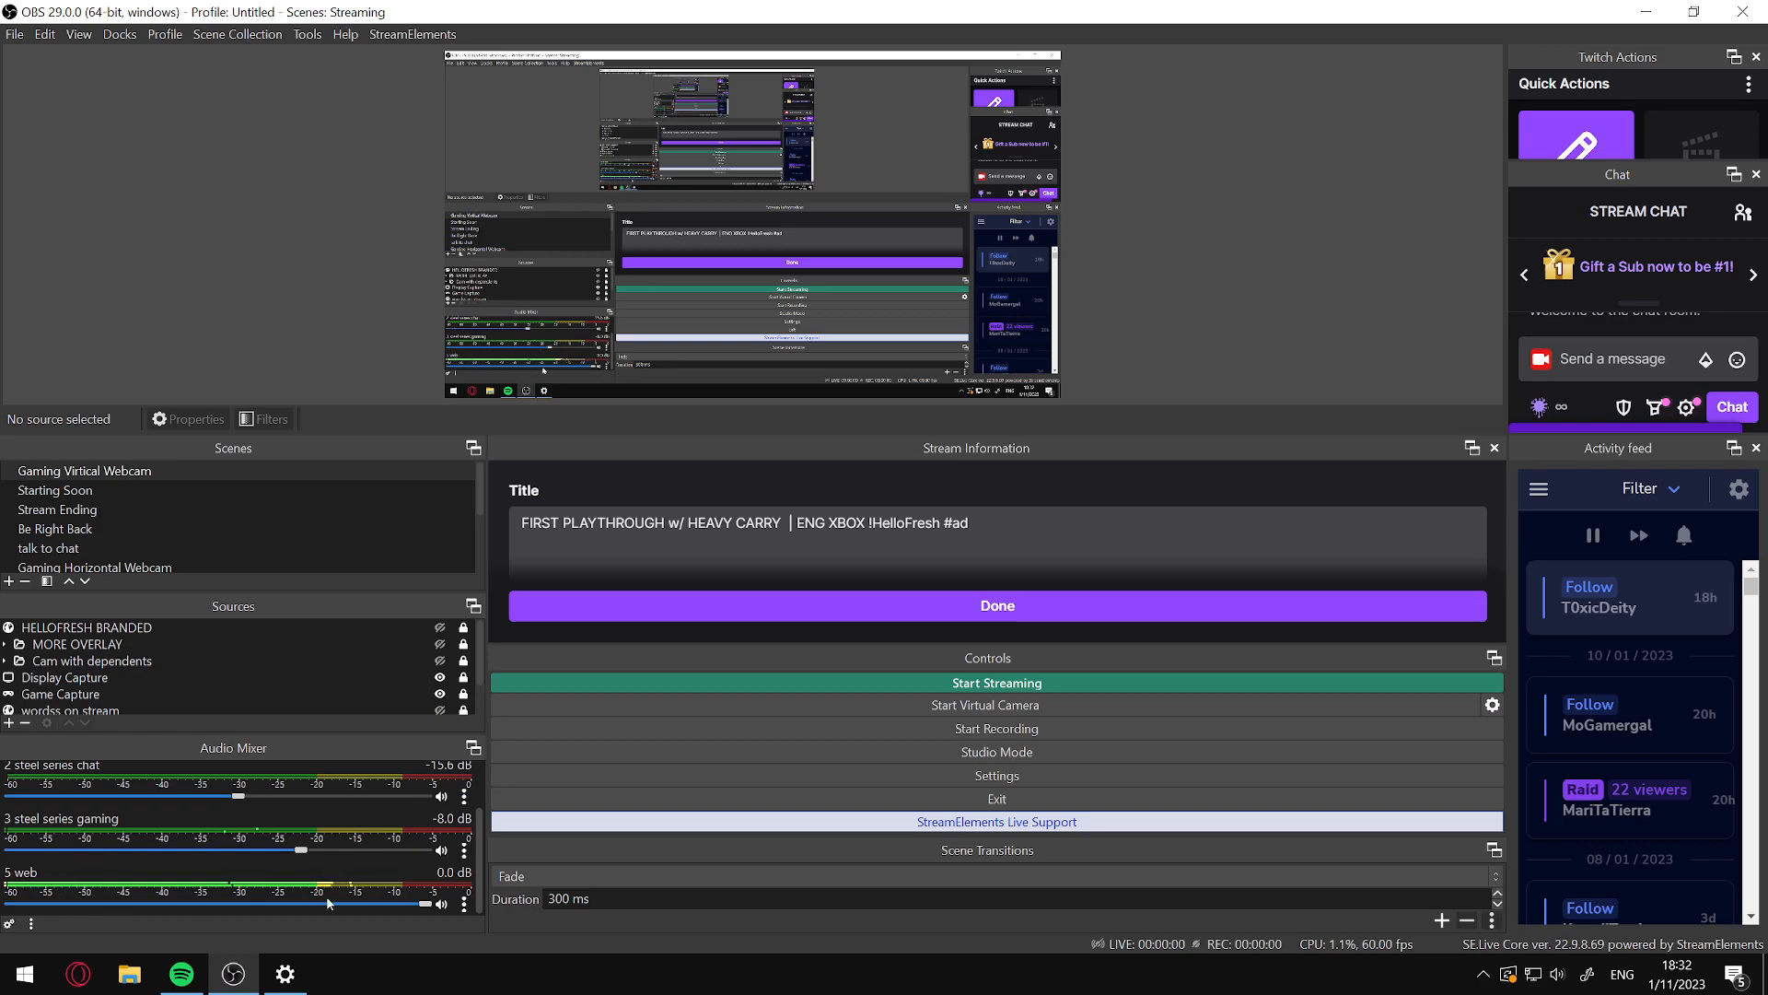
pyautogui.click(181, 973)
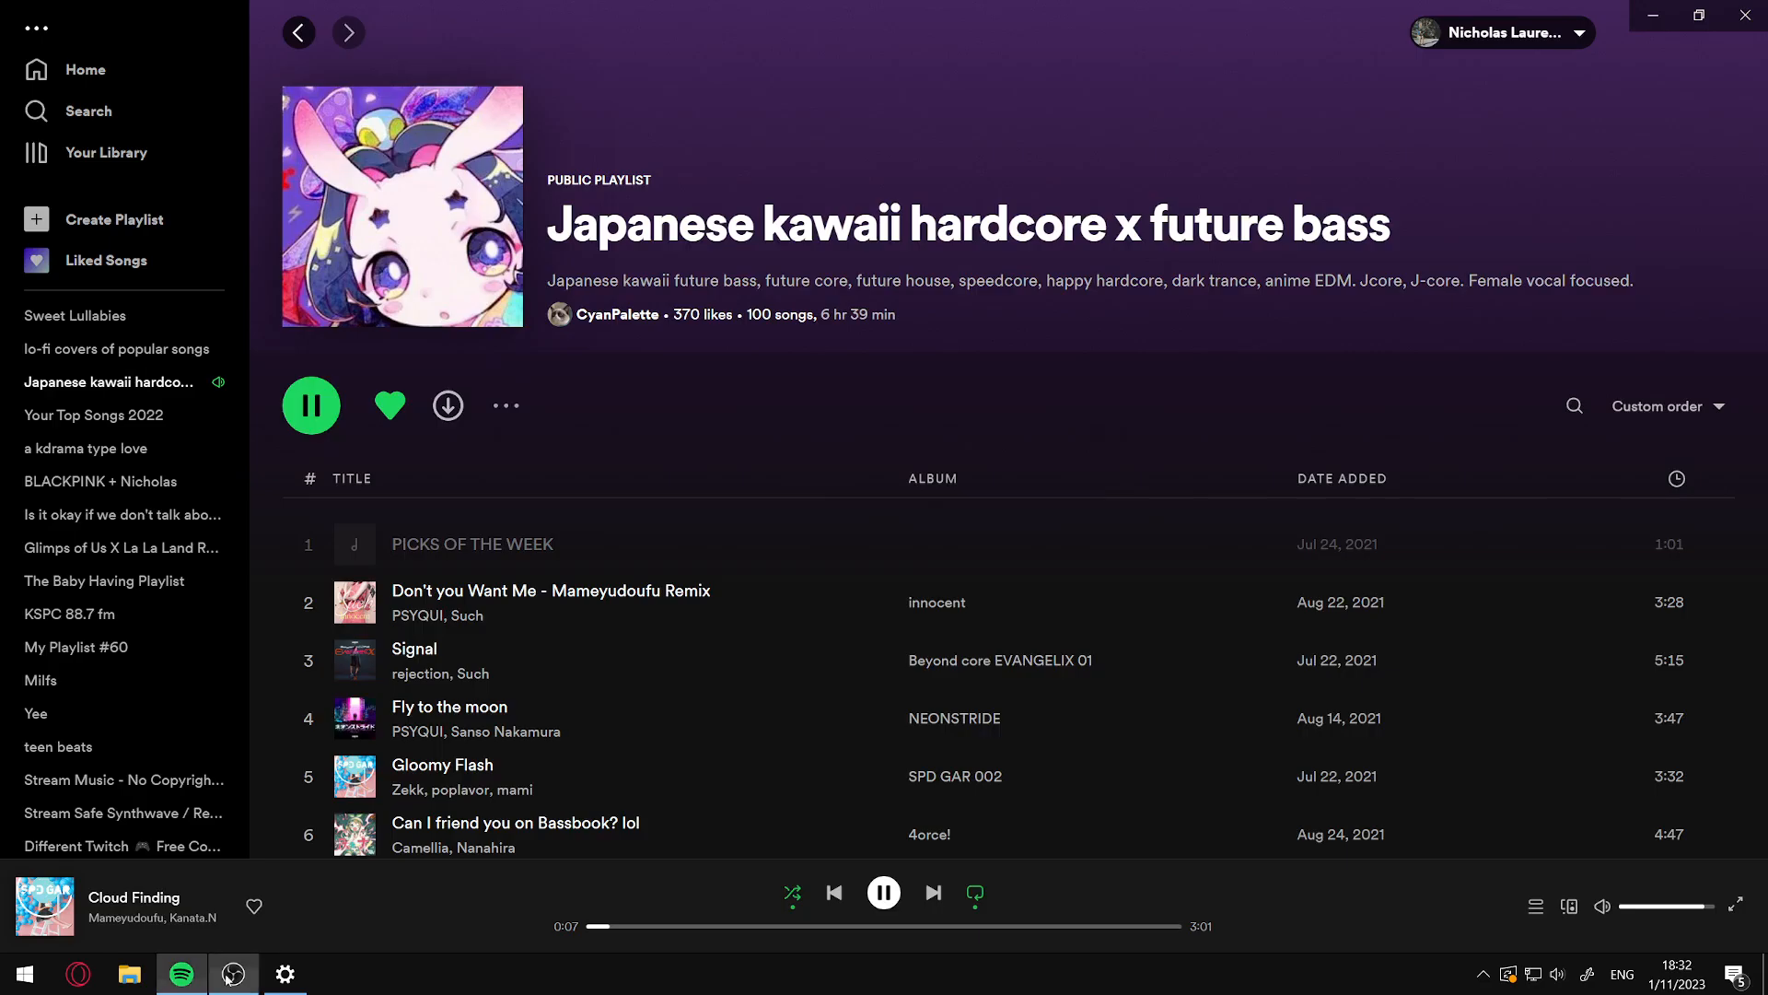
pyautogui.click(233, 973)
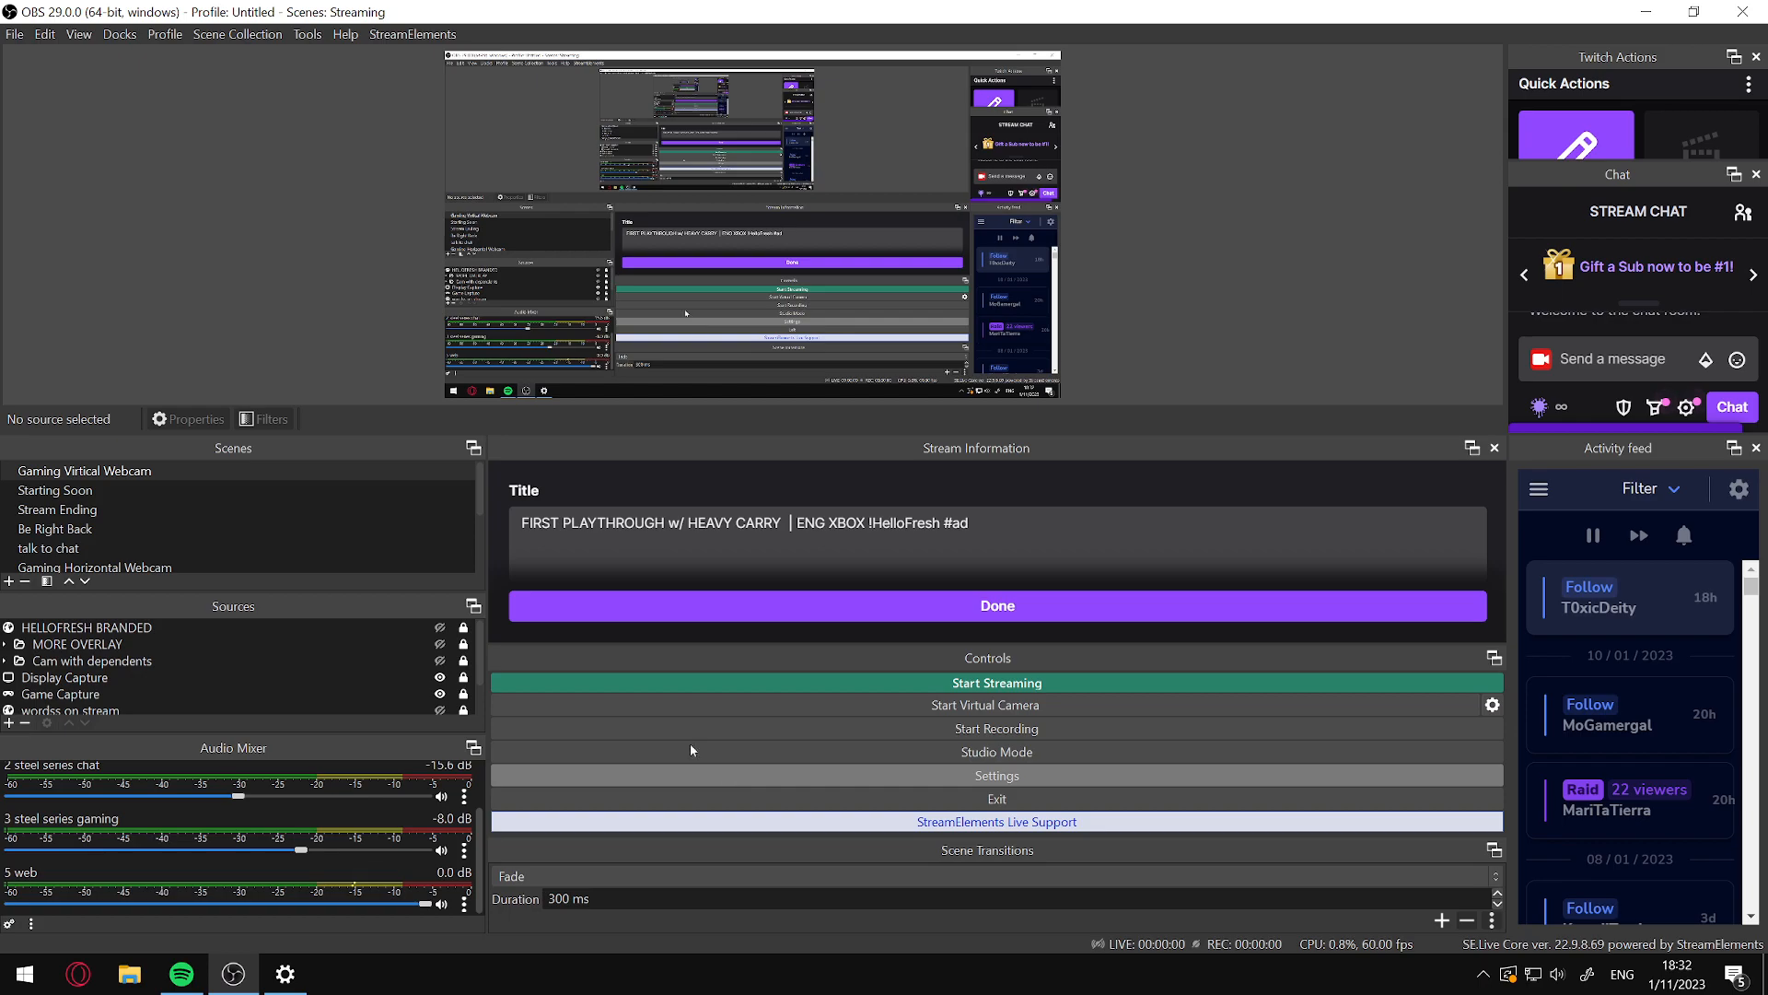
# - Open OBS Settings and browse the Stream, Output and Audio pages, then close the dialog
pyautogui.click(958, 778)
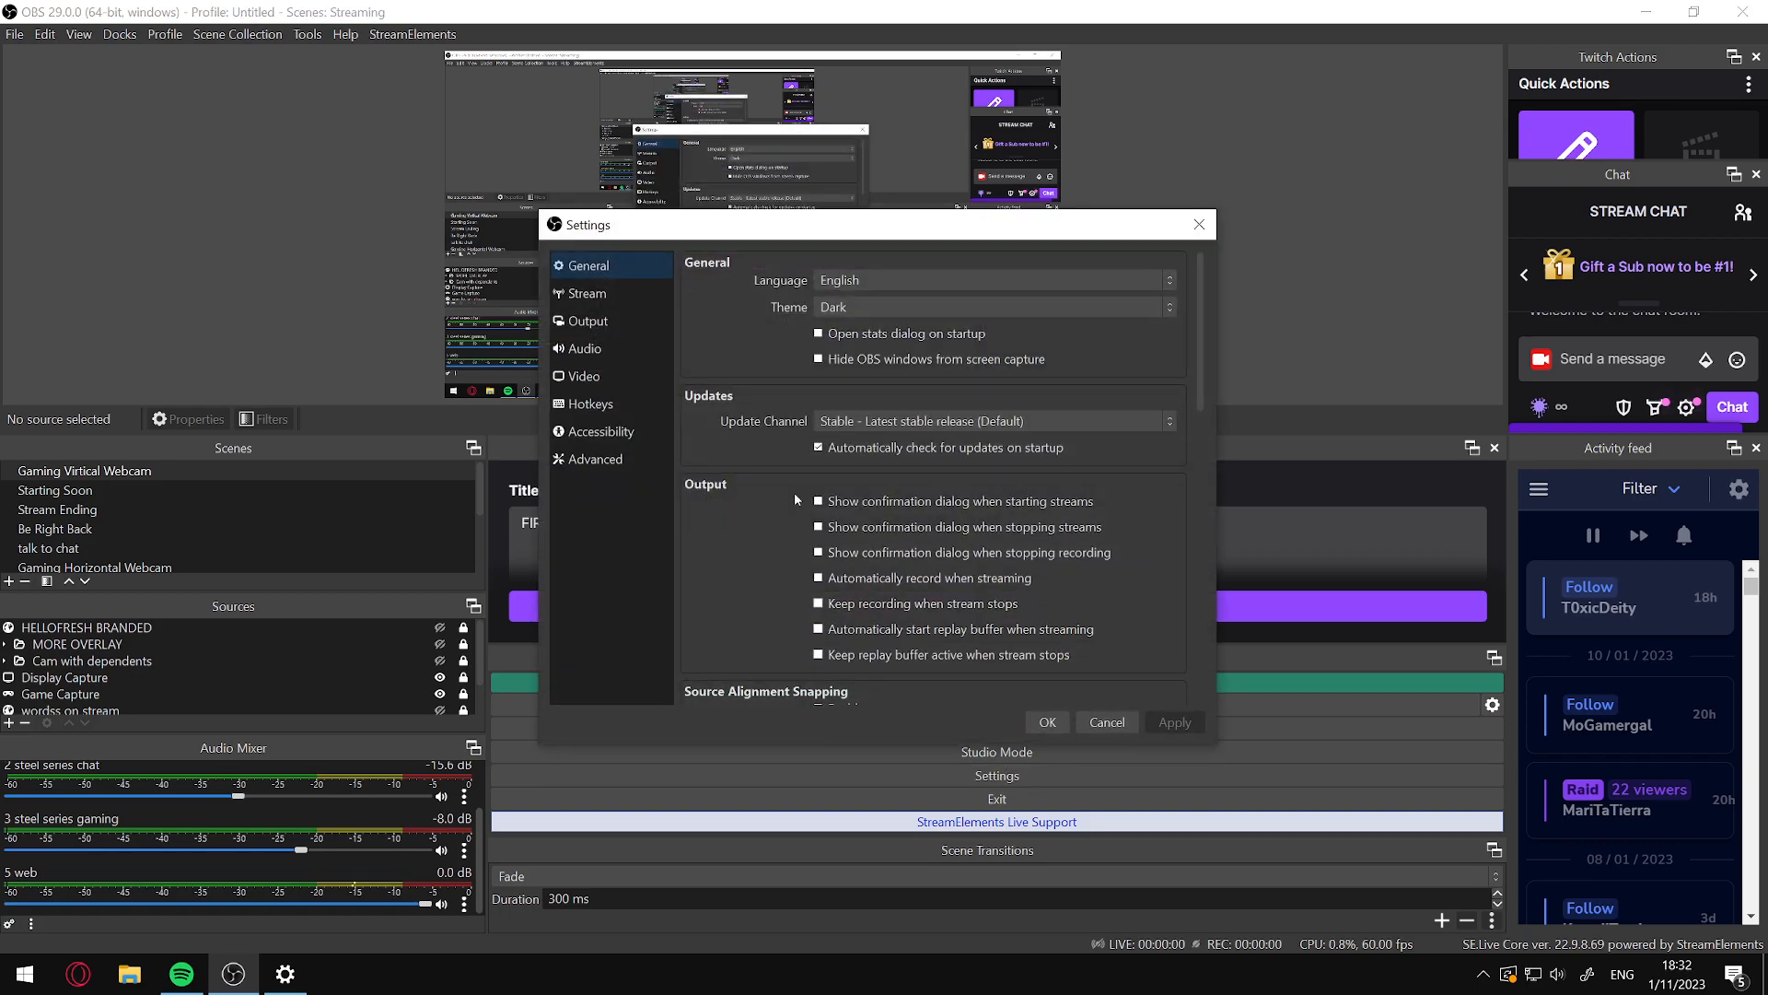
pyautogui.click(586, 294)
pyautogui.click(583, 319)
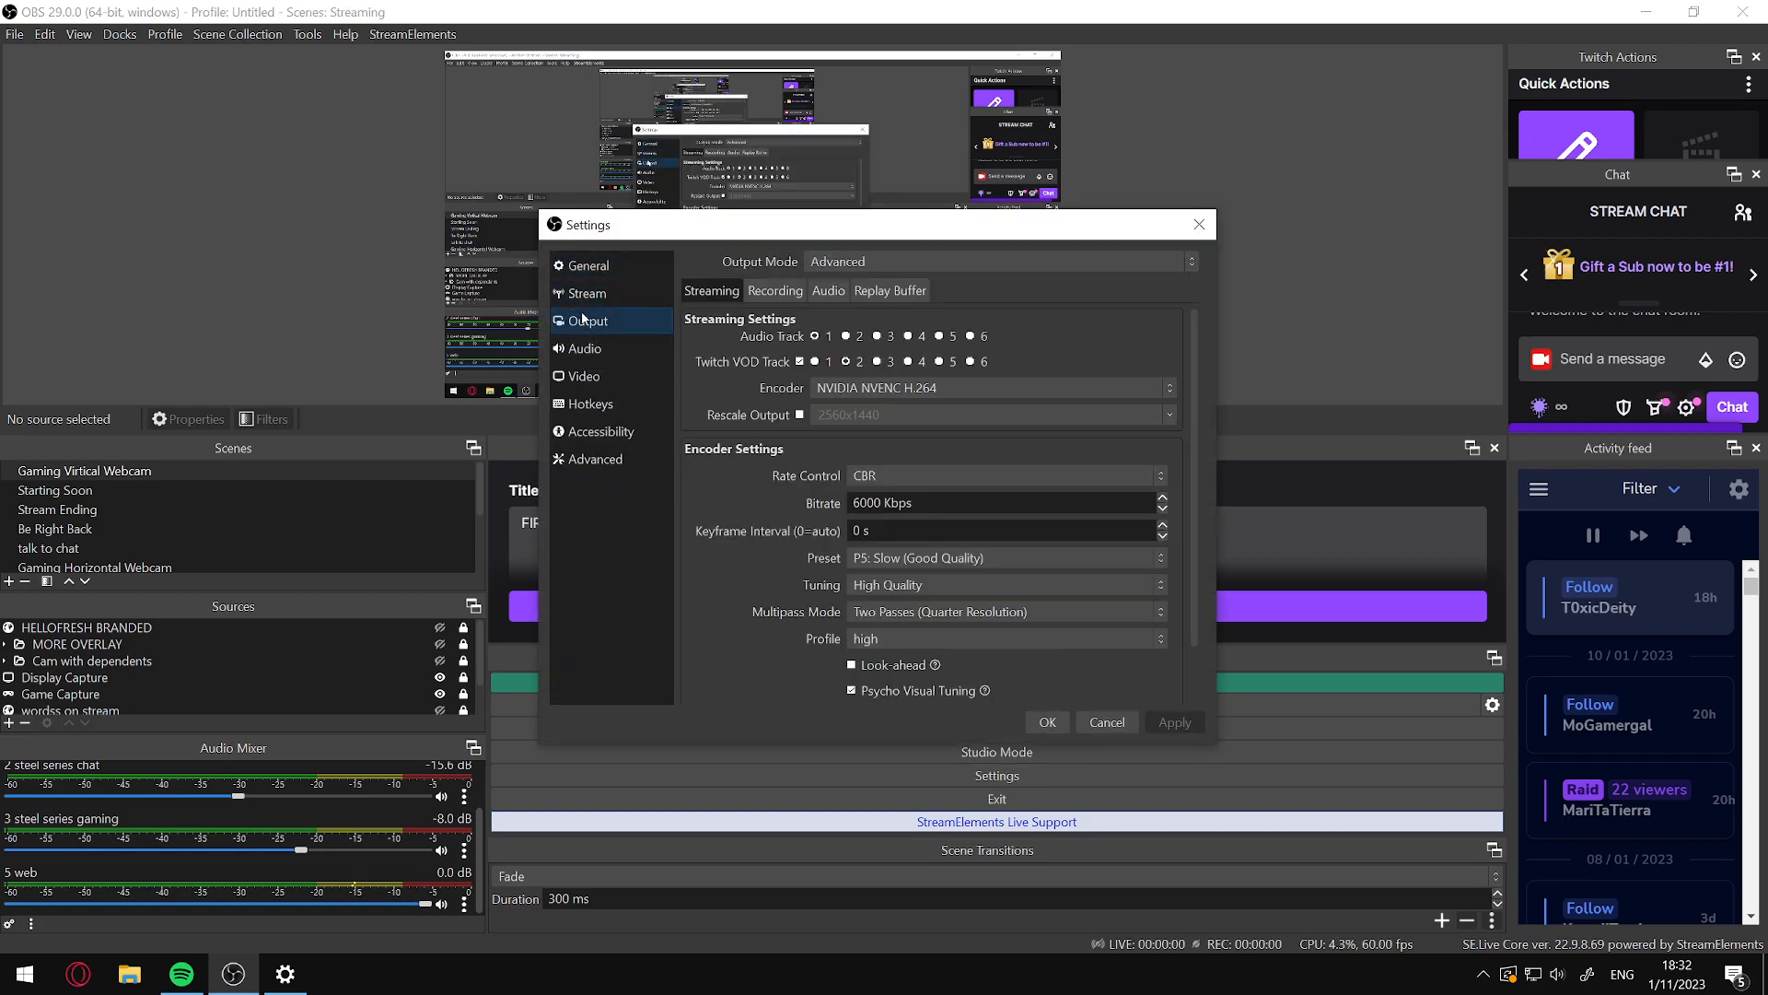
pyautogui.click(625, 346)
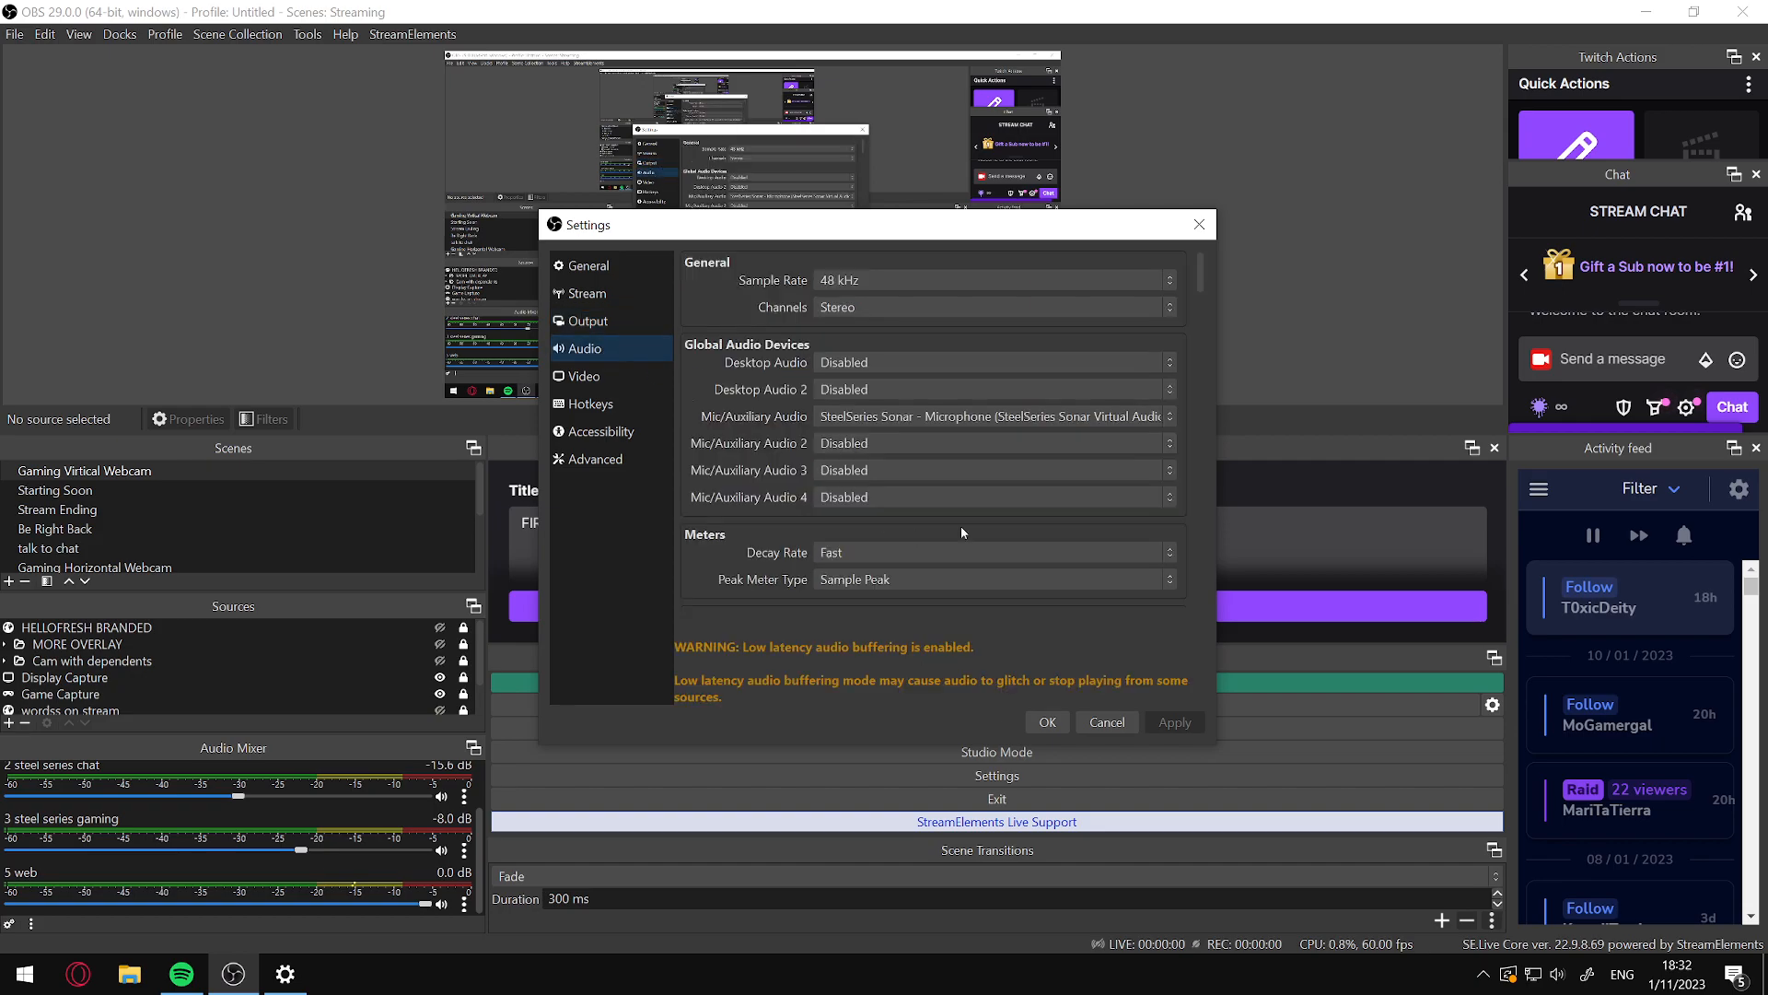
pyautogui.scroll(-3, 875, 593)
pyautogui.scroll(3, 706, 553)
pyautogui.scroll(-3, 783, 467)
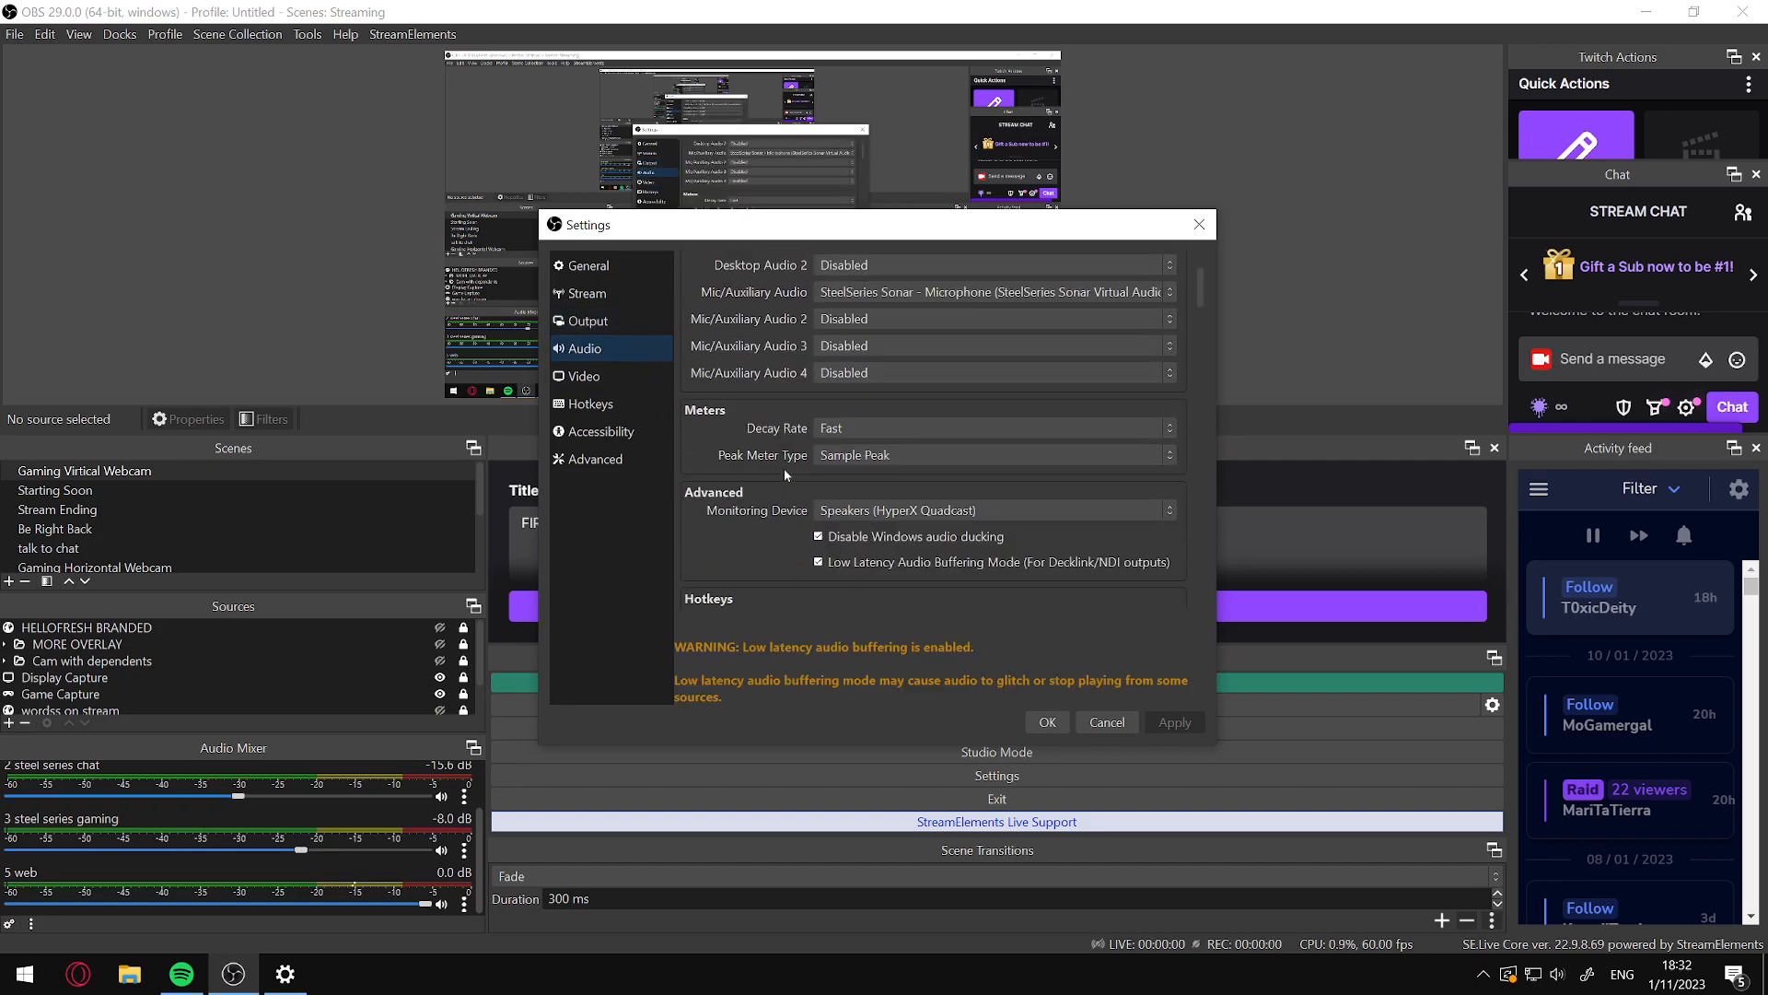
pyautogui.click(615, 322)
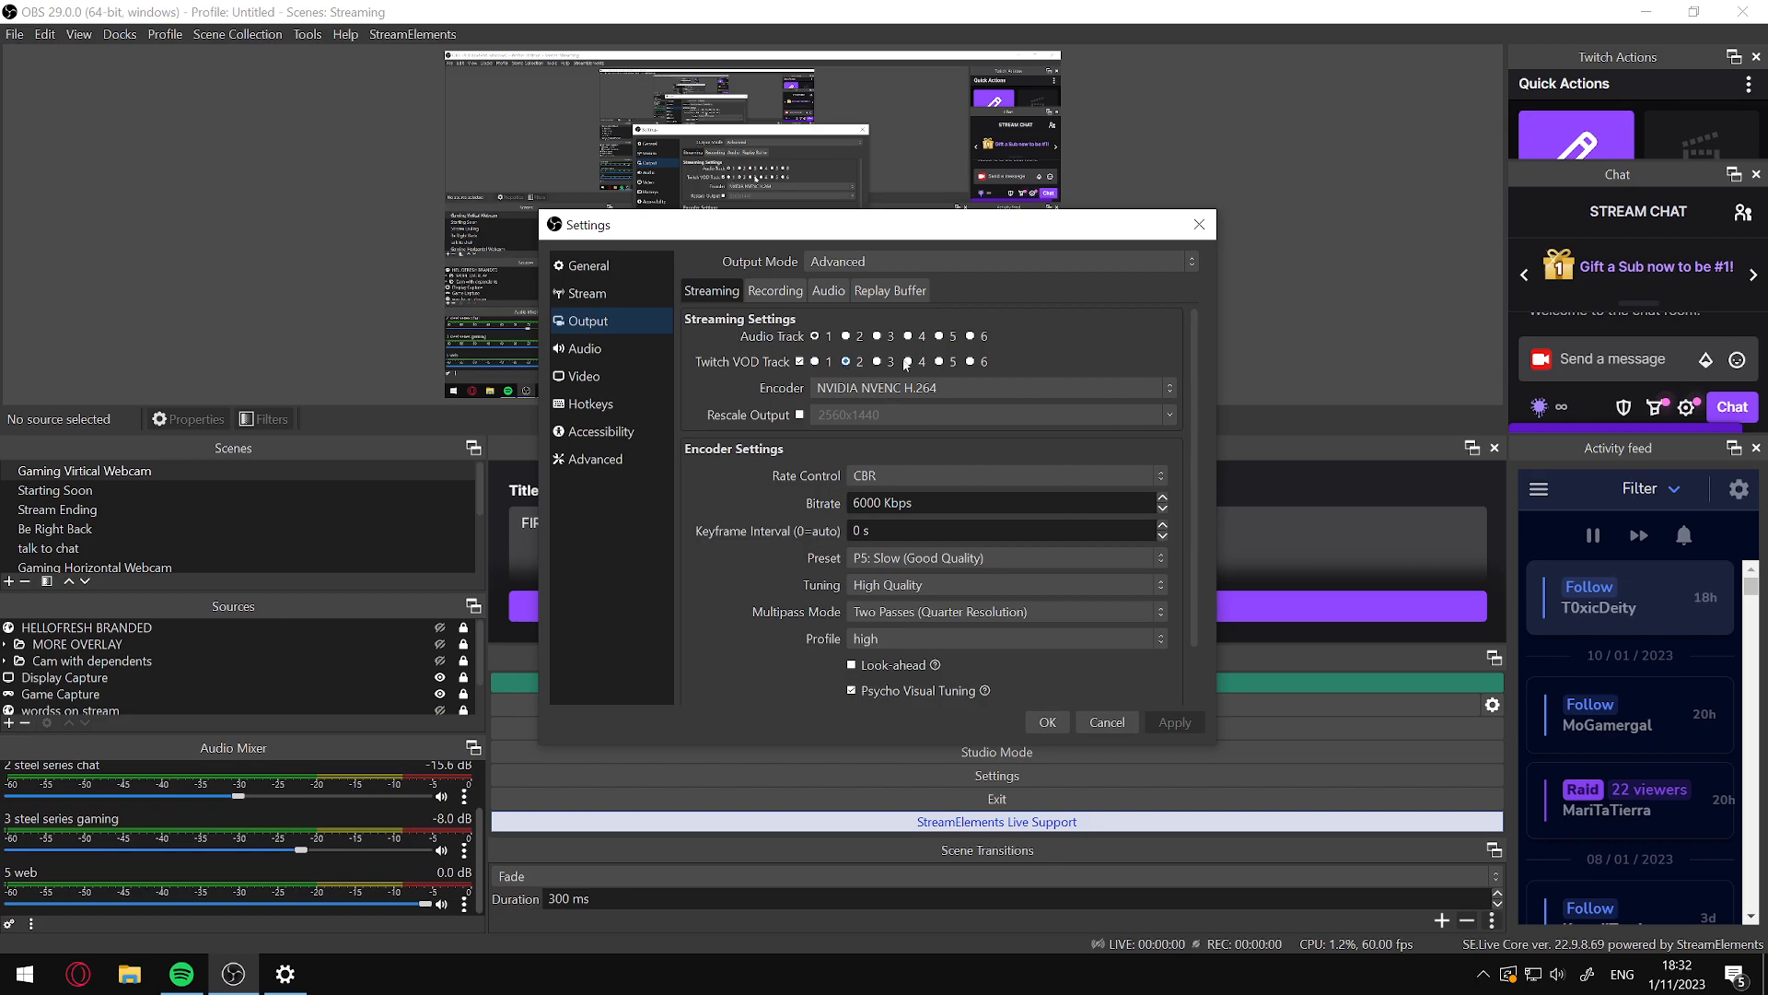
pyautogui.click(1197, 226)
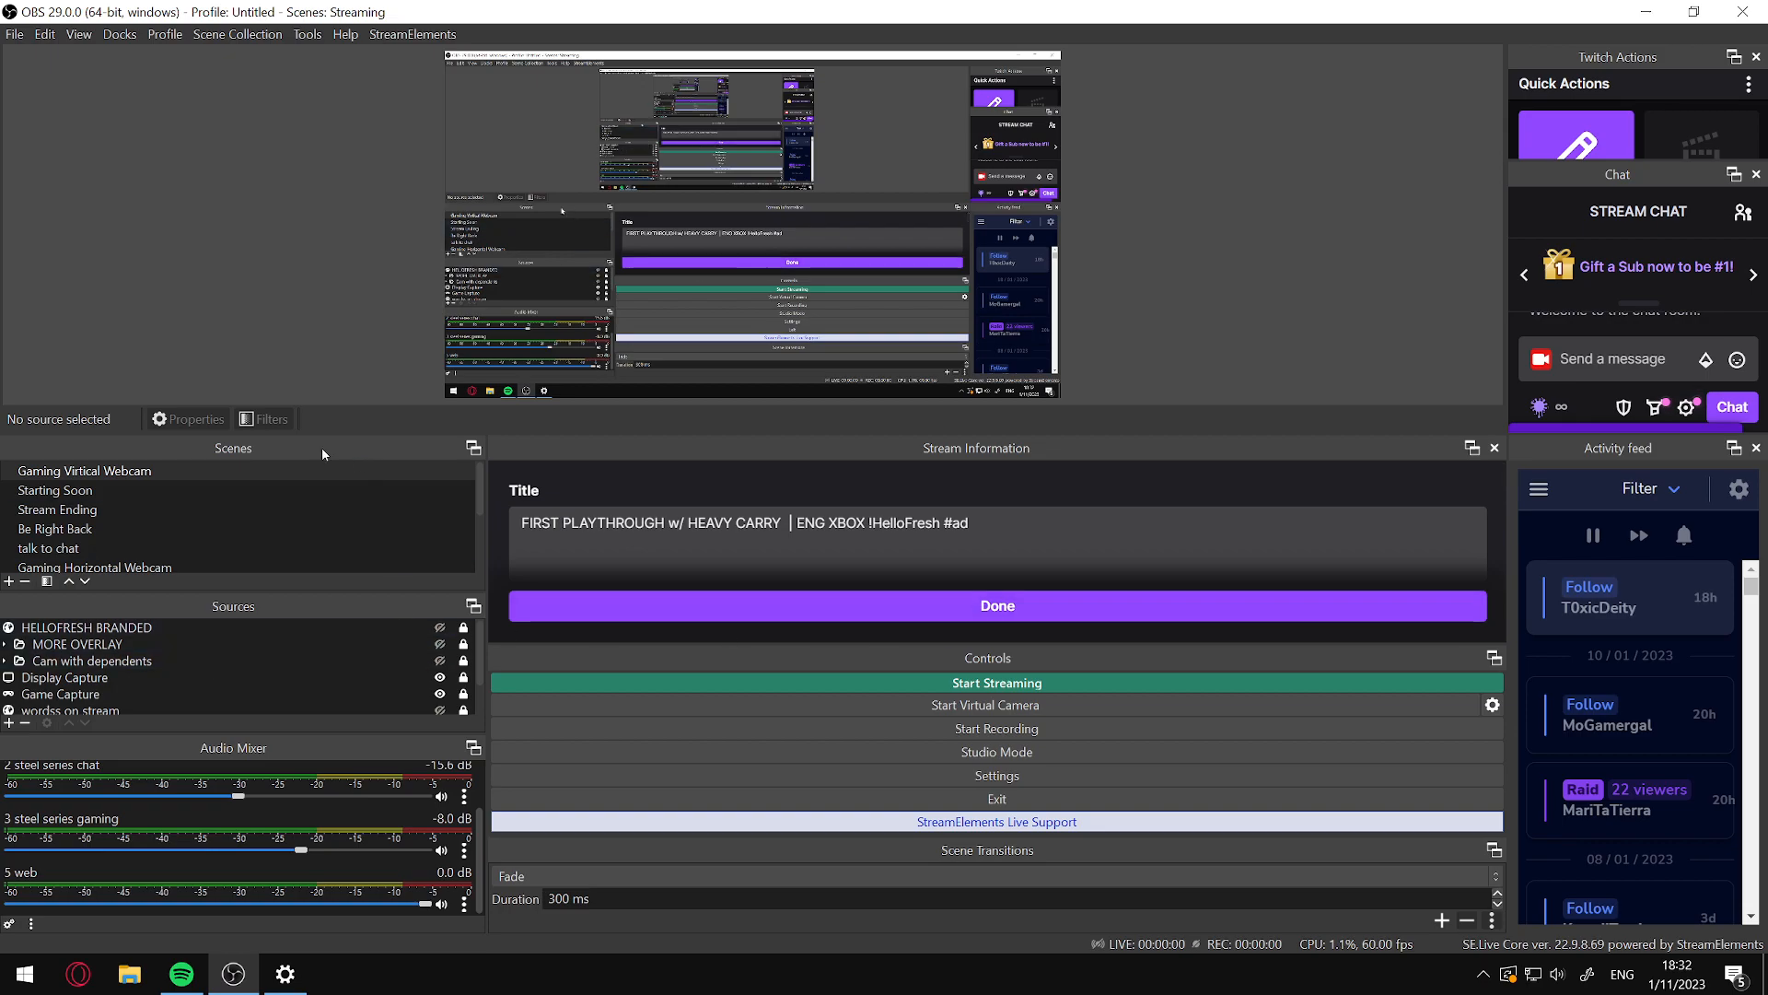